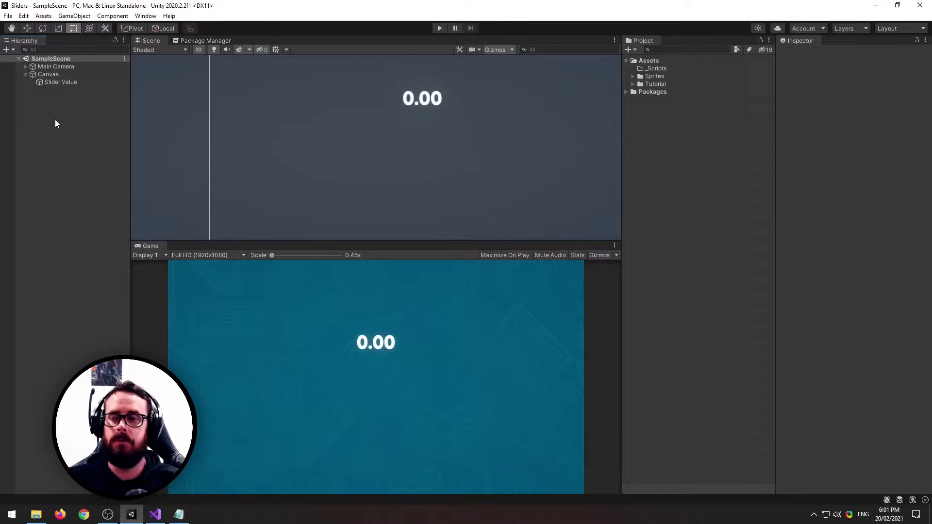
# Step: Add a Slider under the Canvas, set its Max Value to 6 and Value to about 3.43
pyautogui.rightClick(49, 75)
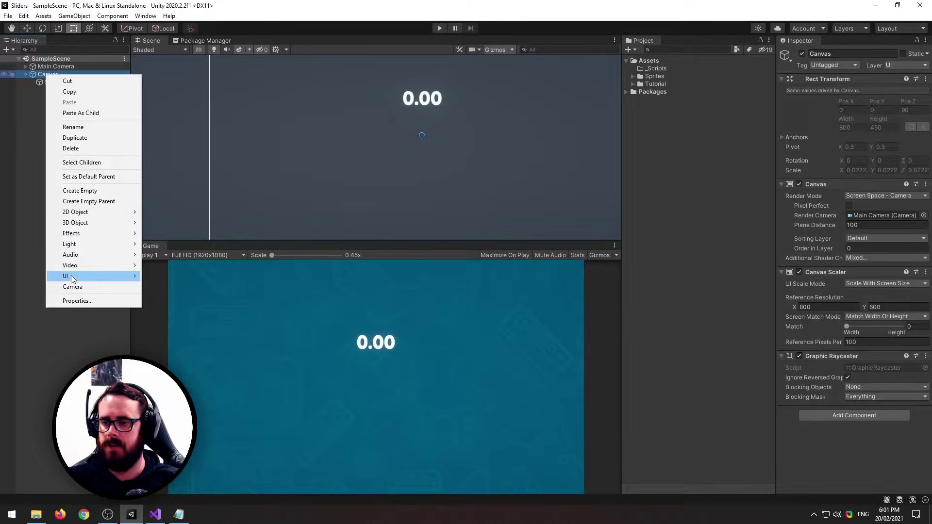
pyautogui.moveTo(71, 275)
pyautogui.click(182, 352)
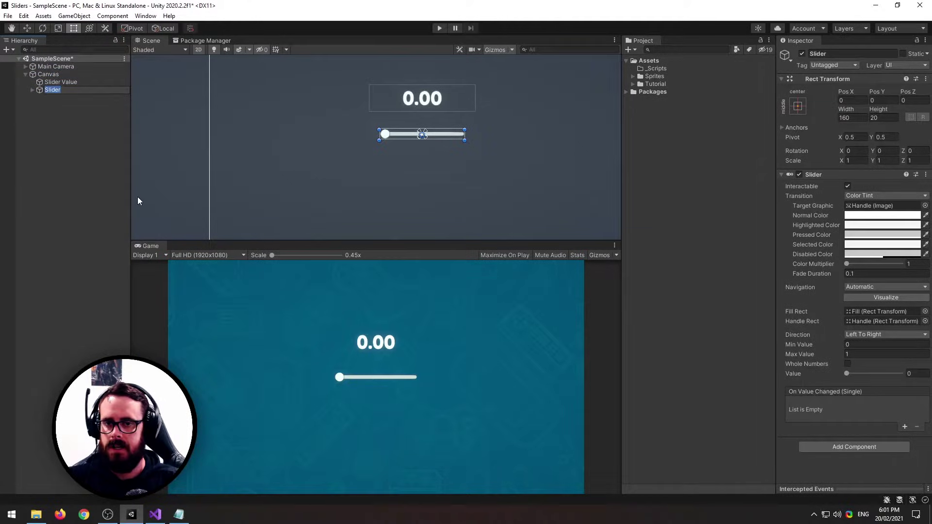
pyautogui.click(32, 90)
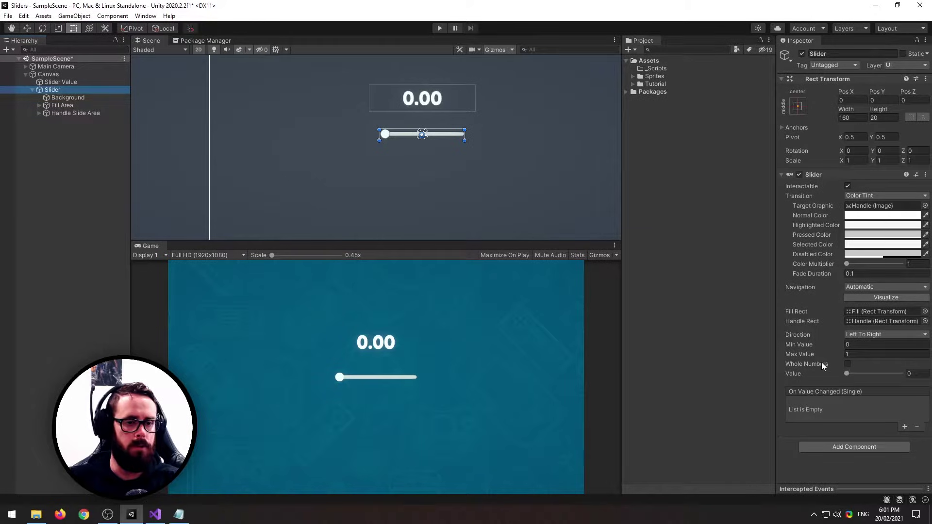
pyautogui.click(860, 354)
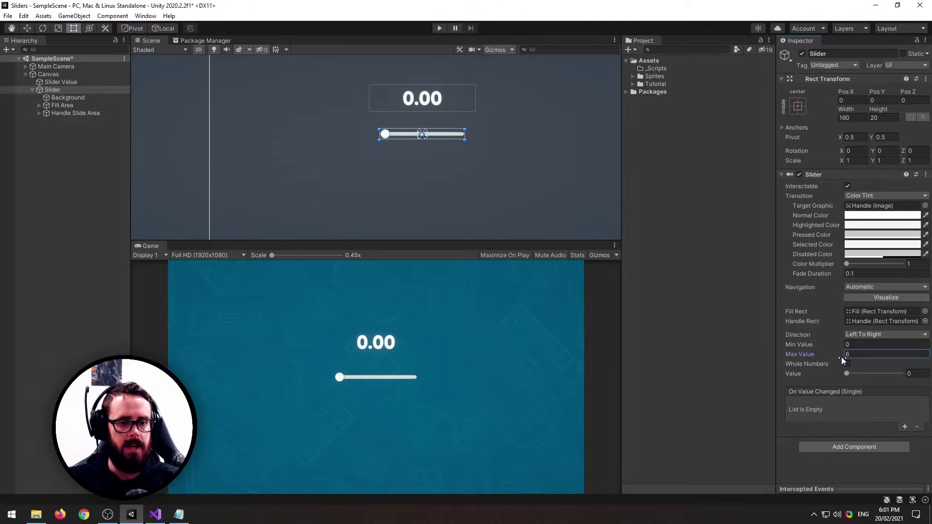
pyautogui.moveTo(846, 374); pyautogui.dragTo(876, 374)
pyautogui.click(80, 97)
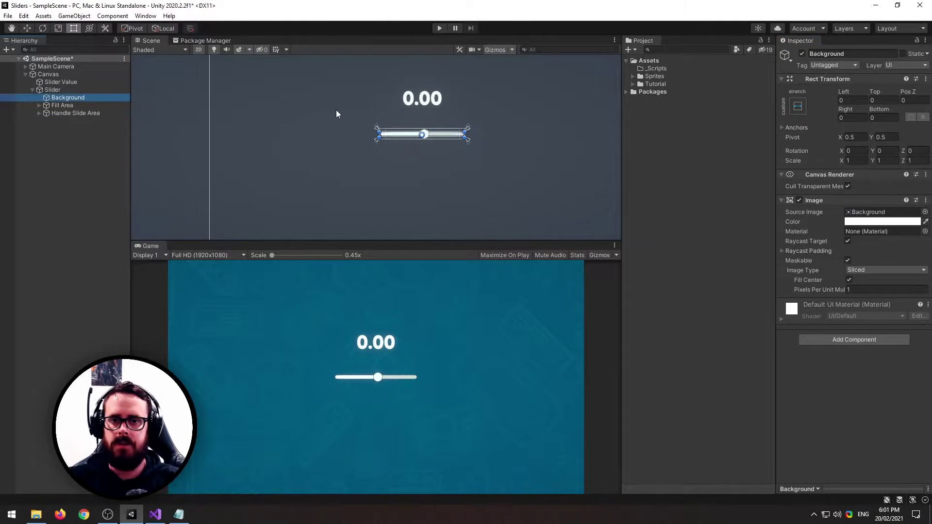
pyautogui.scroll(3, 364, 113)
pyautogui.moveTo(445, 150); pyautogui.dragTo(446, 121)
pyautogui.hotkey('ctrl', 'z')
pyautogui.click(61, 106)
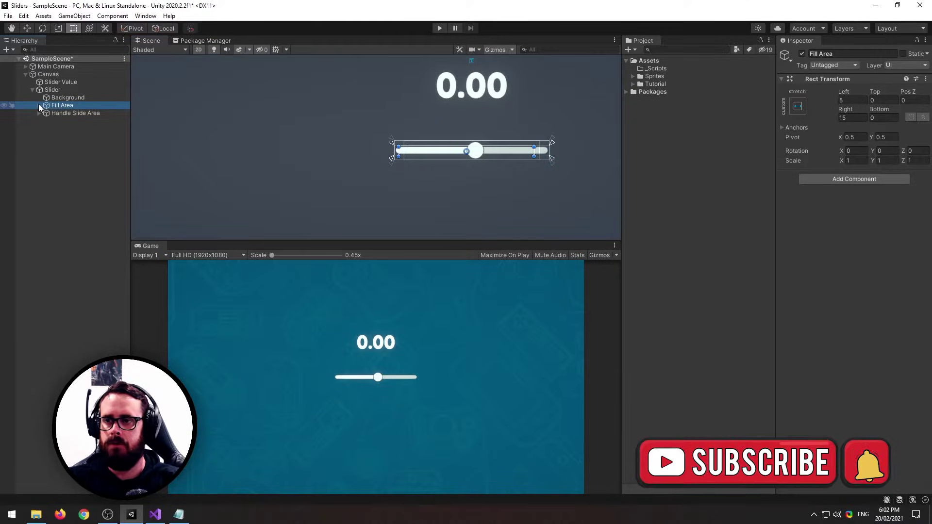
pyautogui.click(39, 106)
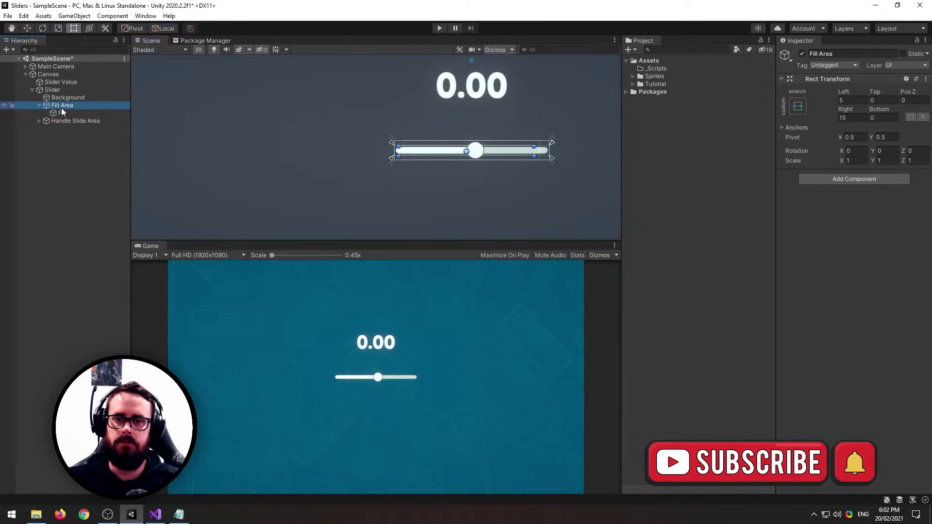
pyautogui.scroll(2, 553, 152)
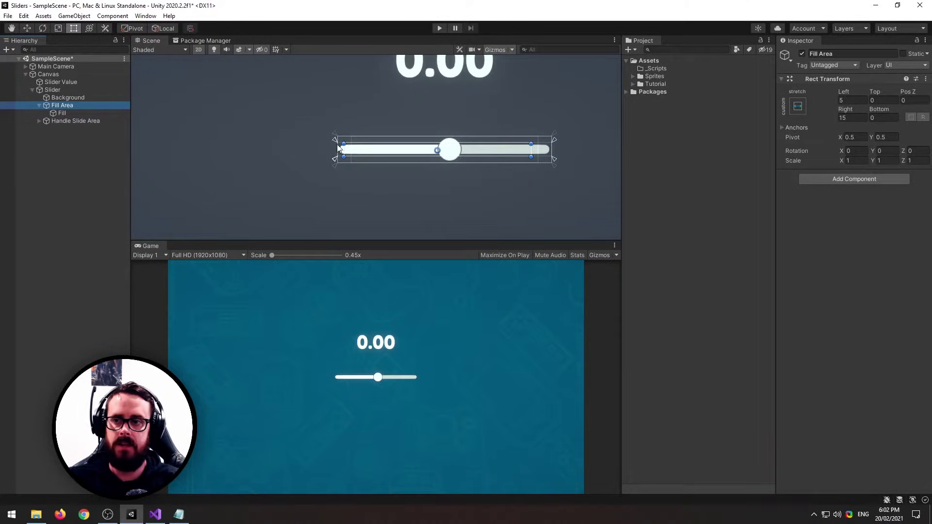
pyautogui.click(69, 112)
pyautogui.moveTo(357, 152); pyautogui.dragTo(380, 142)
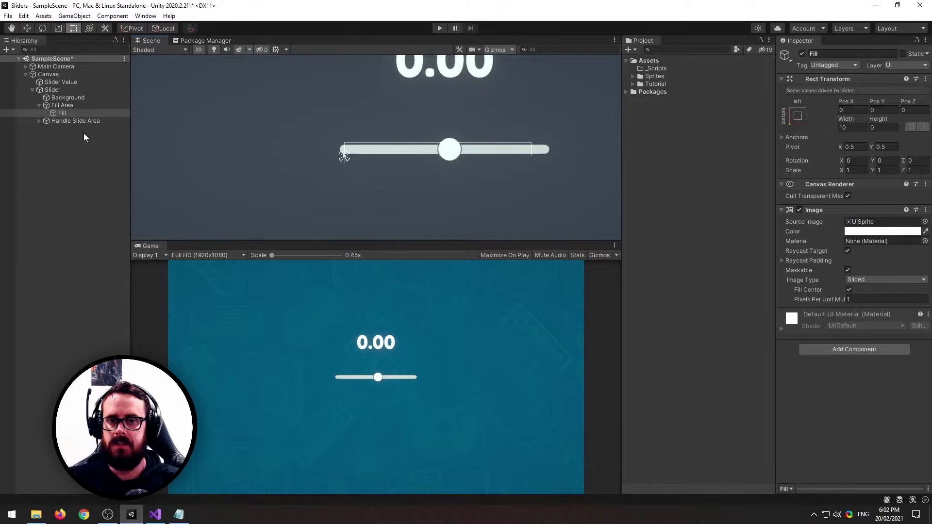
pyautogui.click(70, 121)
pyautogui.click(40, 121)
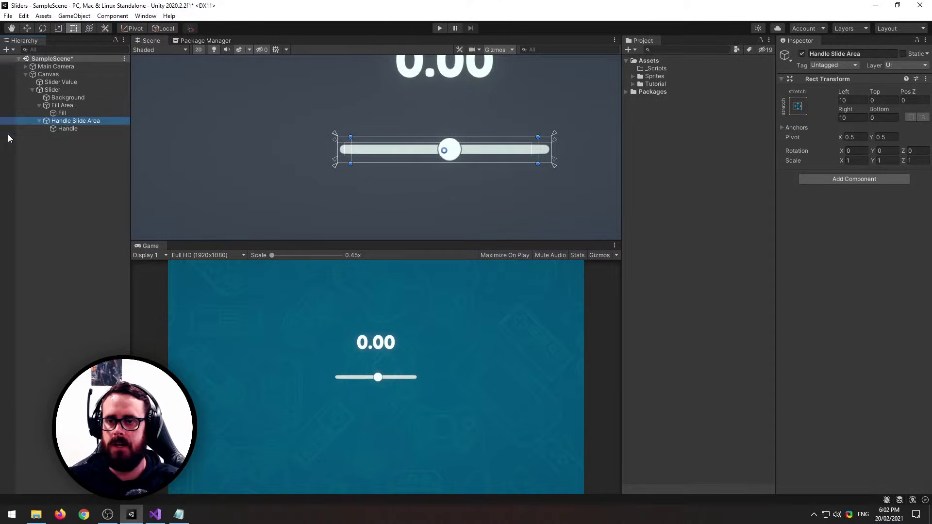
pyautogui.click(68, 129)
pyautogui.click(439, 27)
pyautogui.moveTo(381, 377); pyautogui.dragTo(371, 377)
pyautogui.click(440, 28)
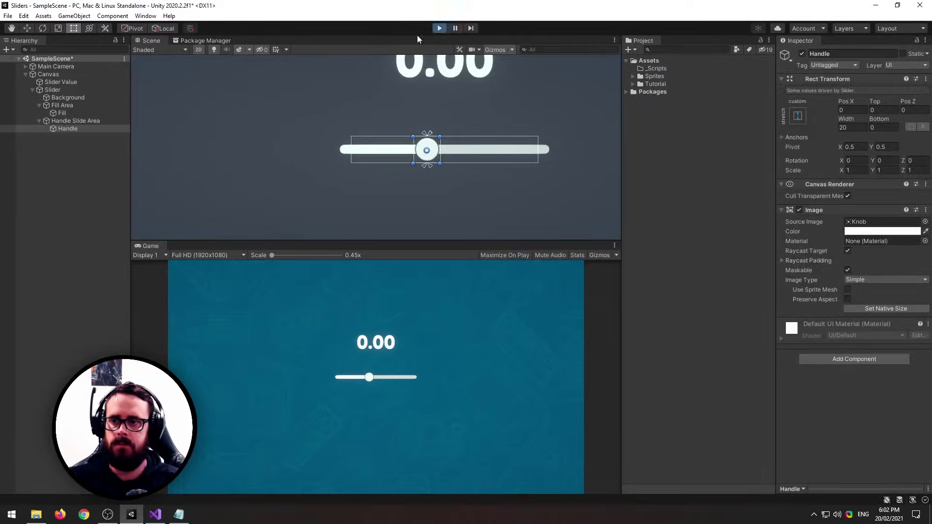
pyautogui.click(68, 196)
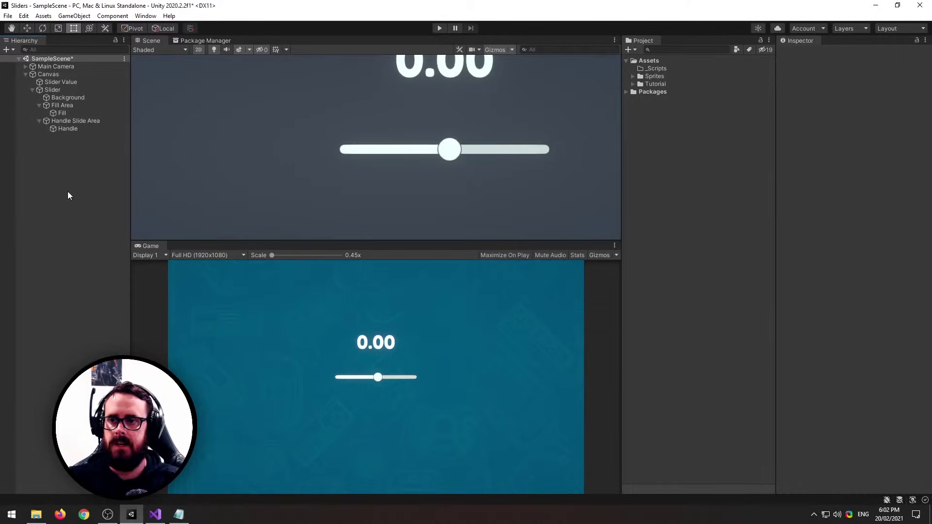
pyautogui.click(68, 98)
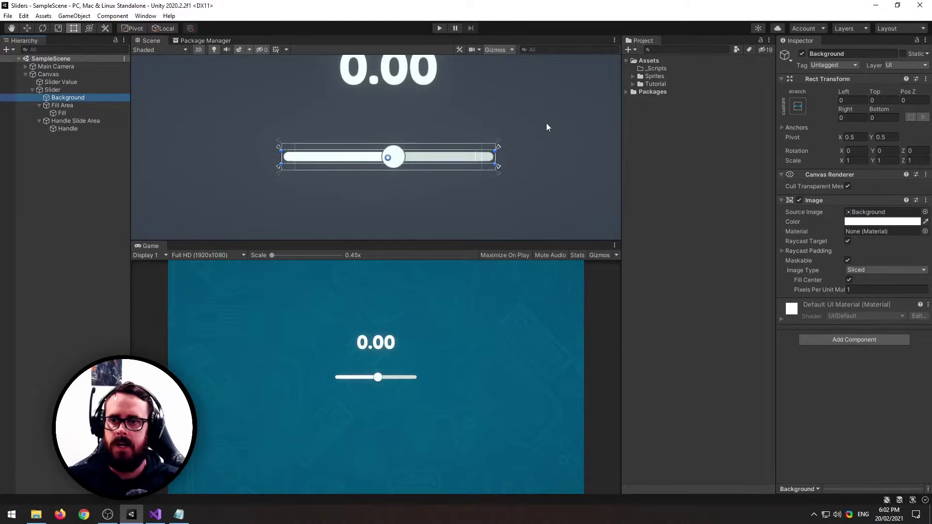
# Step: Apply the Slider Background, Slider Foreground and Slider Point sprites to Background, Fill and Handle
pyautogui.click(634, 76)
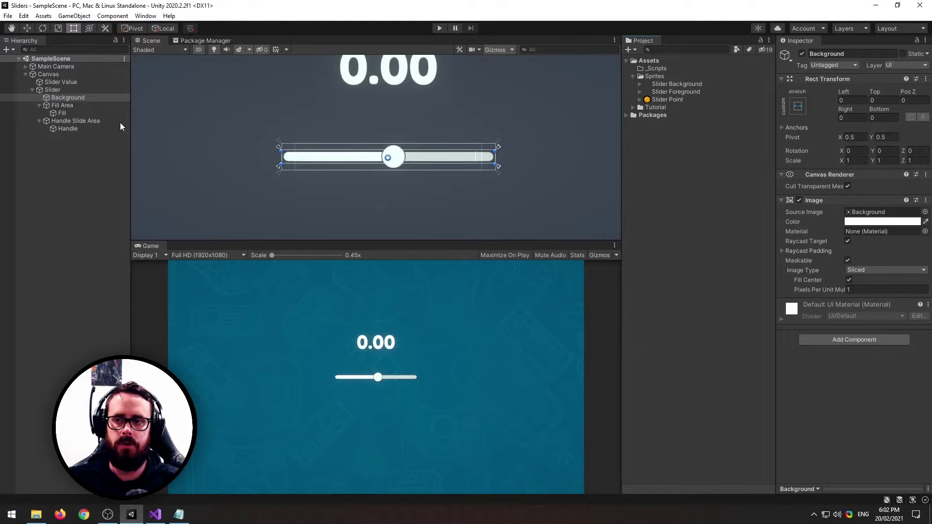
pyautogui.click(73, 97)
pyautogui.moveTo(676, 85); pyautogui.dragTo(869, 212)
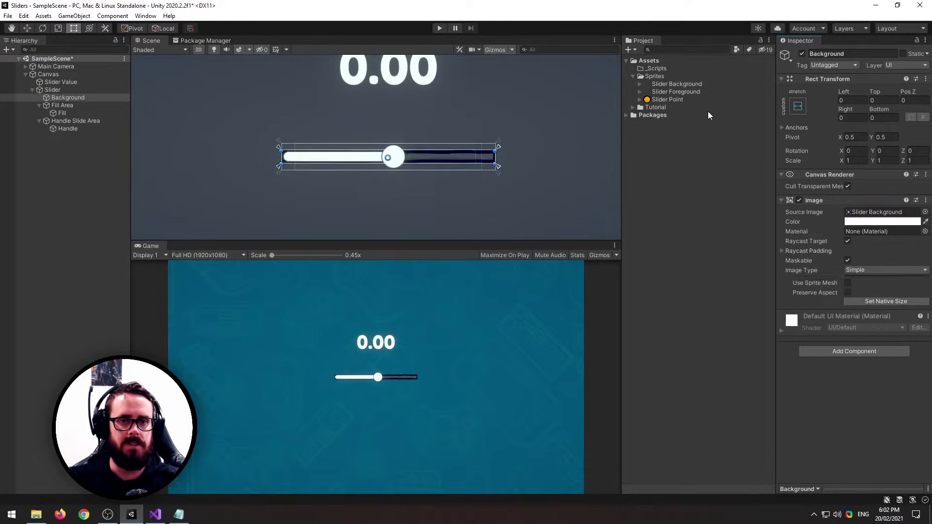
pyautogui.click(66, 113)
pyautogui.moveTo(675, 96); pyautogui.dragTo(867, 226)
pyautogui.click(68, 128)
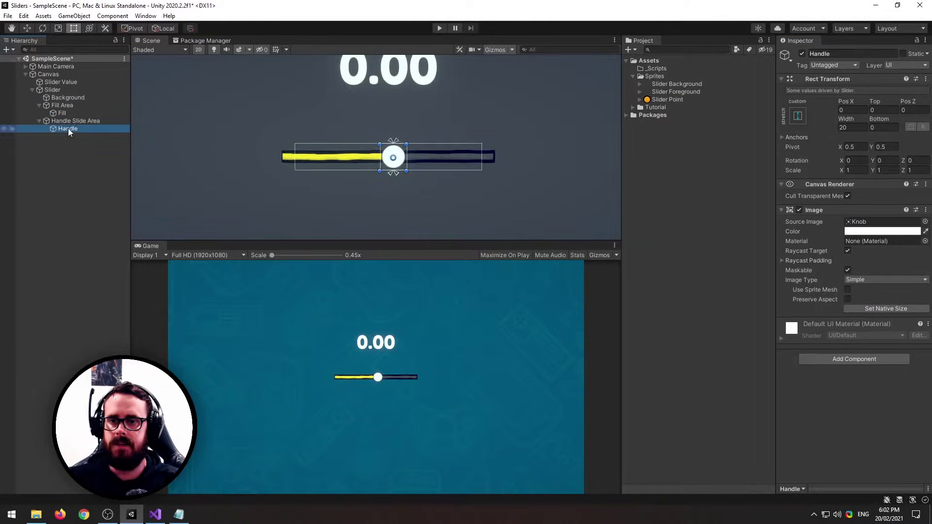
pyautogui.moveTo(666, 100); pyautogui.dragTo(870, 223)
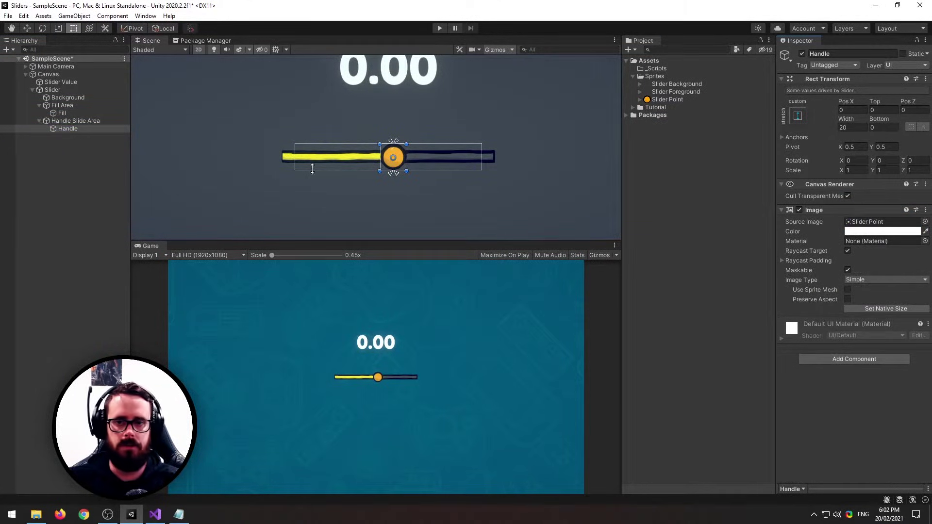
pyautogui.click(112, 159)
# Step: Preview the new look, scale the Slider up to about 3.66, and test it in play mode
pyautogui.click(434, 28)
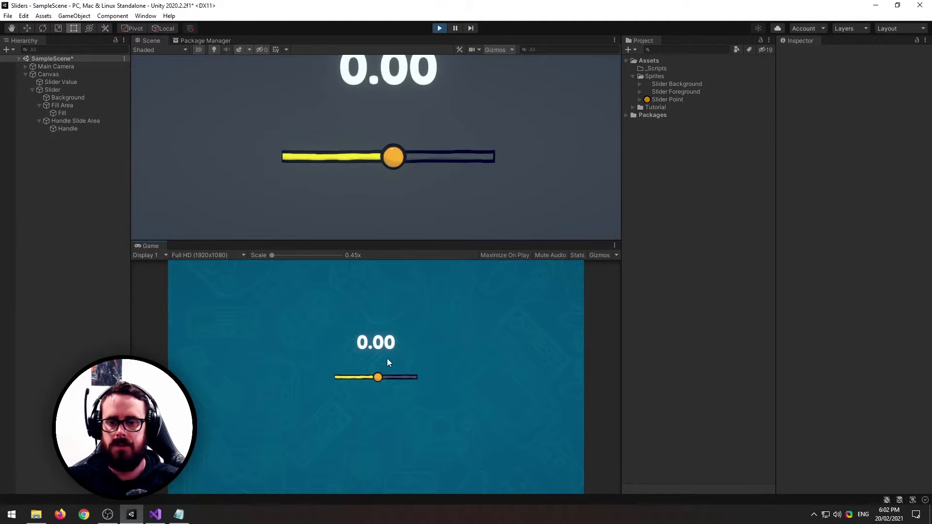
pyautogui.click(440, 29)
pyautogui.click(52, 90)
pyautogui.press('r')
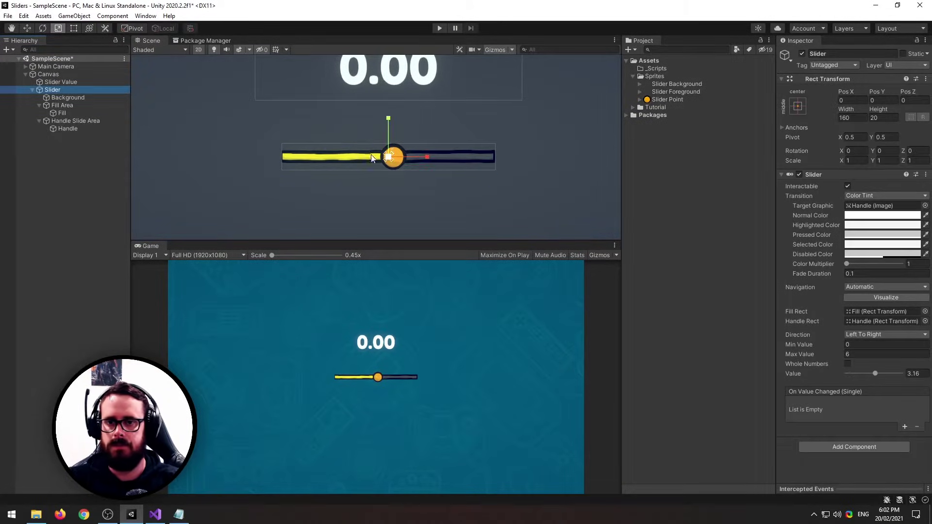
pyautogui.moveTo(389, 157); pyautogui.dragTo(524, 130)
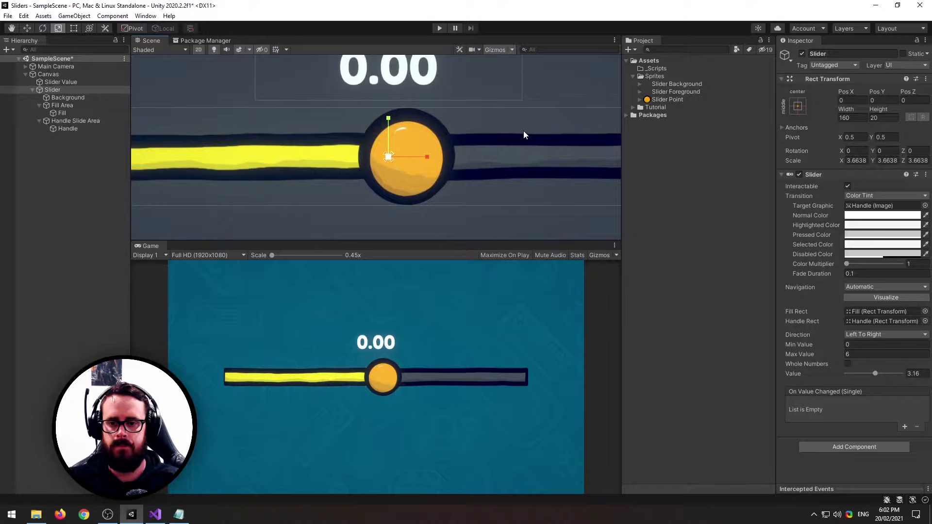
pyautogui.scroll(-5, 483, 129)
pyautogui.click(440, 28)
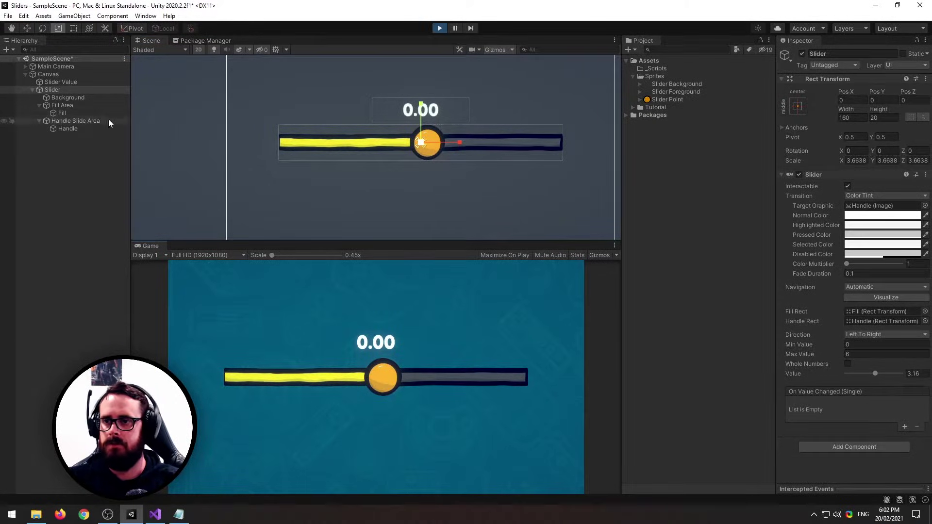
pyautogui.moveTo(383, 378); pyautogui.dragTo(417, 362)
# Step: Set the Fill image to Filled type, Horizontal method, Left origin, and test it in play mode
pyautogui.click(438, 27)
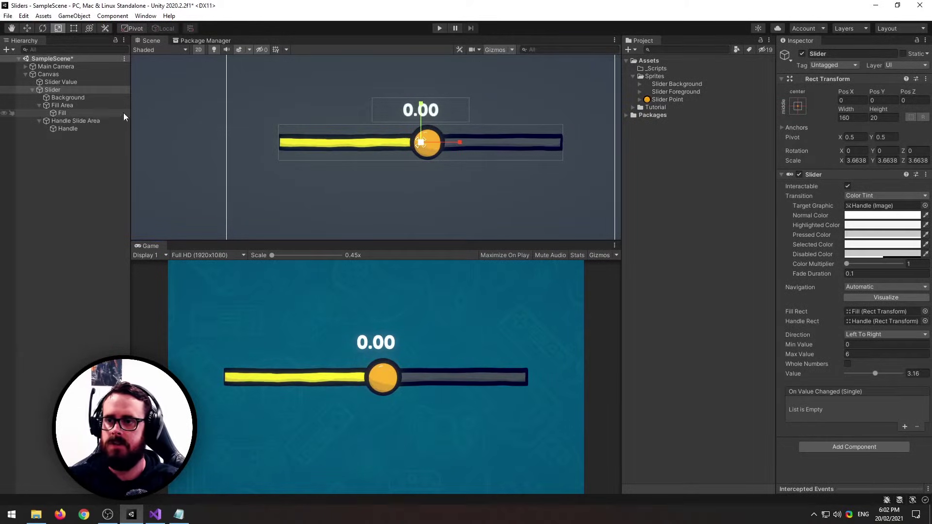
pyautogui.click(84, 114)
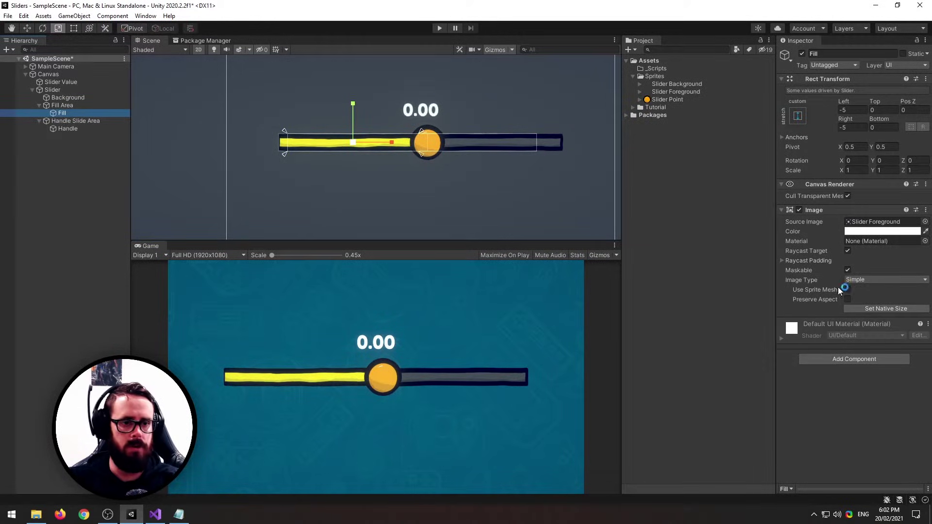
pyautogui.click(854, 280)
pyautogui.click(860, 322)
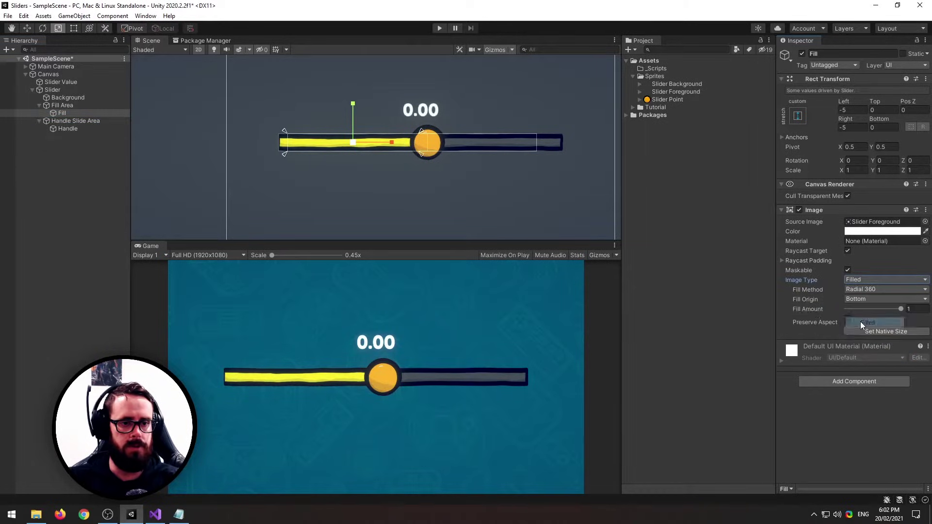
pyautogui.click(873, 290)
pyautogui.click(882, 300)
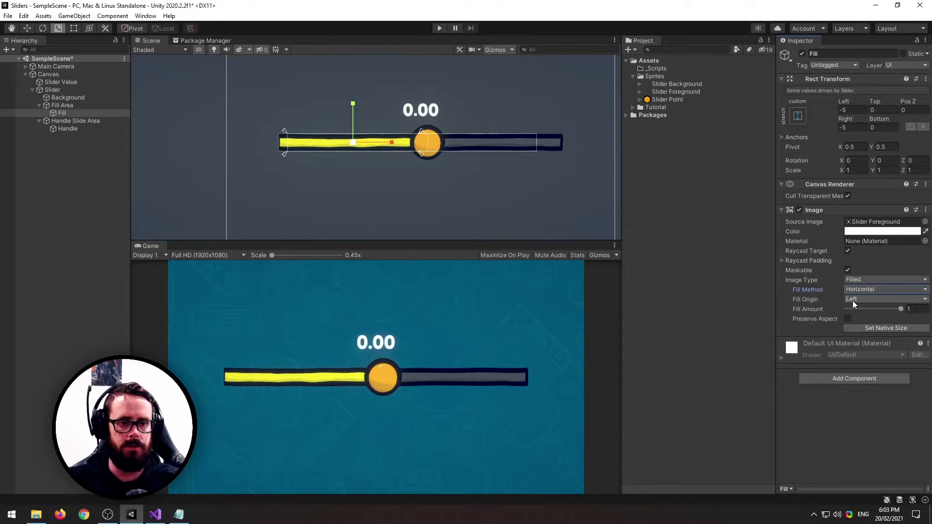
pyautogui.click(853, 301)
pyautogui.click(439, 27)
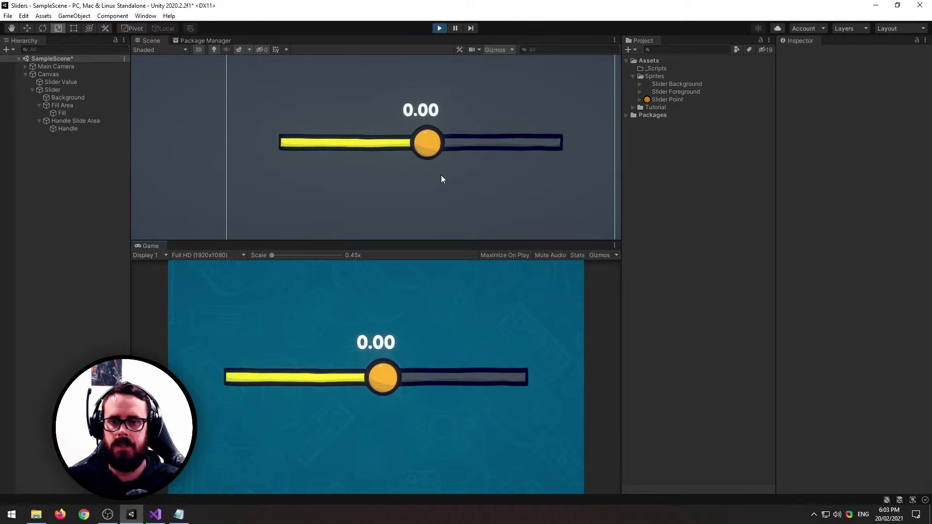
pyautogui.moveTo(381, 373); pyautogui.dragTo(240, 374)
# Step: With the slider value at 0, extend the Handle Slide Area's left edge to a Left inset of 5
pyautogui.click(439, 27)
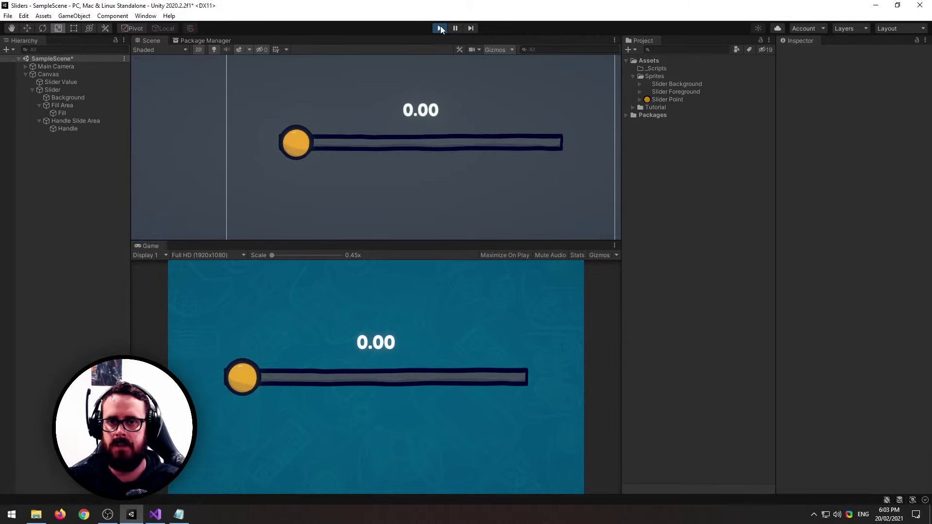
pyautogui.click(52, 89)
pyautogui.moveTo(864, 375); pyautogui.dragTo(837, 374)
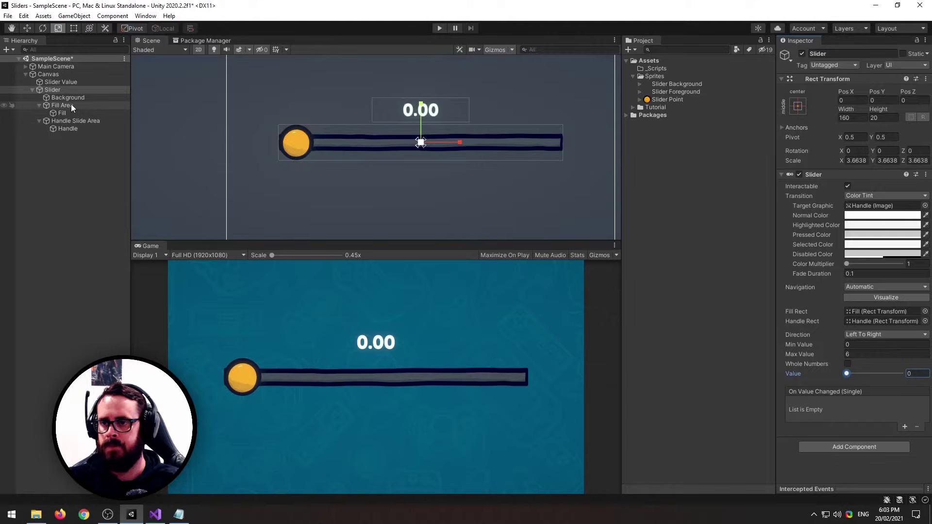
pyautogui.click(77, 121)
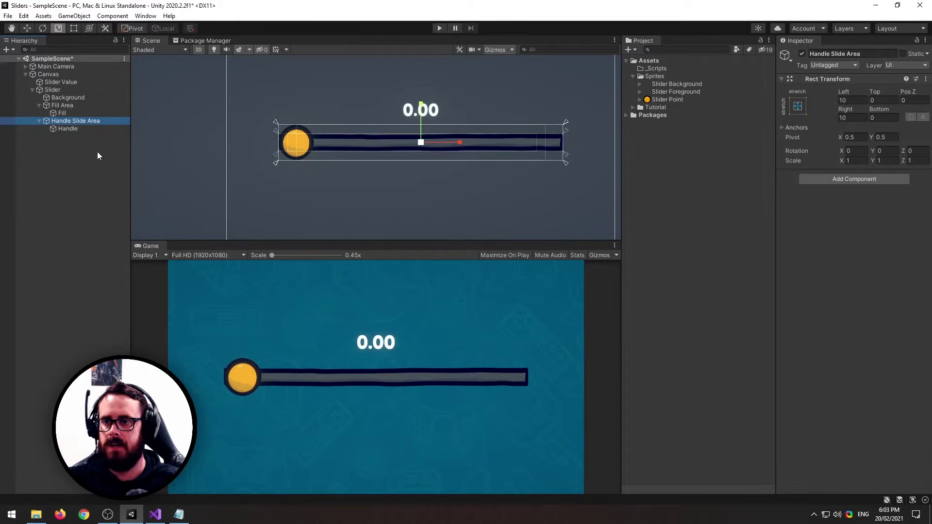
pyautogui.press('e')
pyautogui.press('r')
pyautogui.press('t')
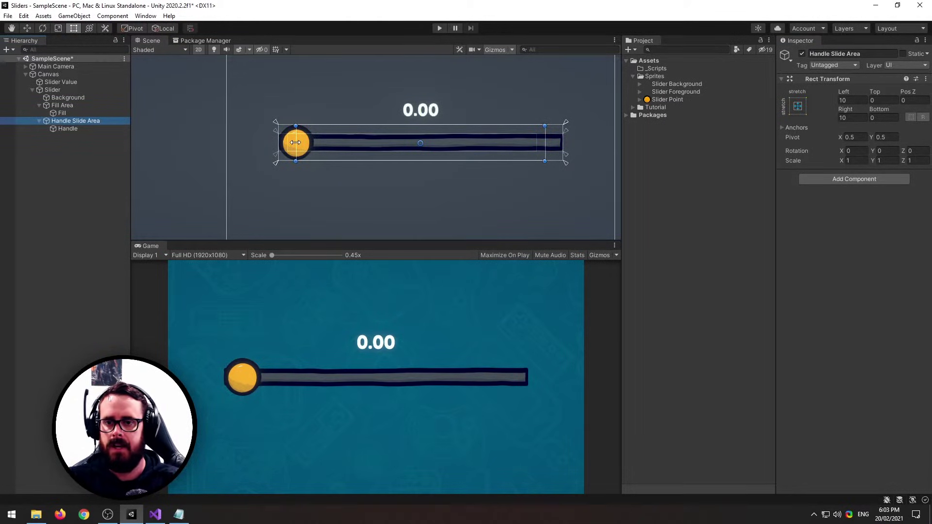
pyautogui.moveTo(296, 143); pyautogui.dragTo(285, 143)
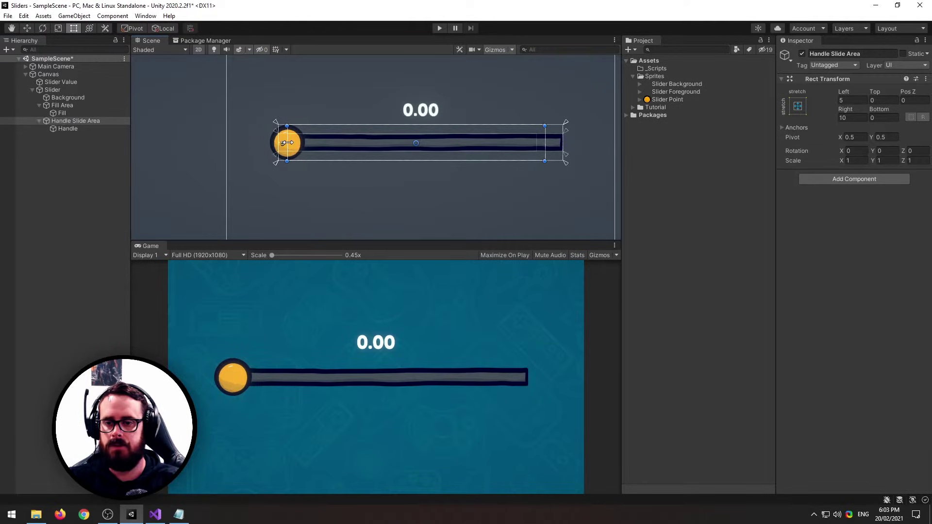
# Step: With the value at maximum, extend the right edge to about 5.34, then playtest the knob
pyautogui.click(53, 90)
pyautogui.moveTo(851, 376); pyautogui.dragTo(903, 374)
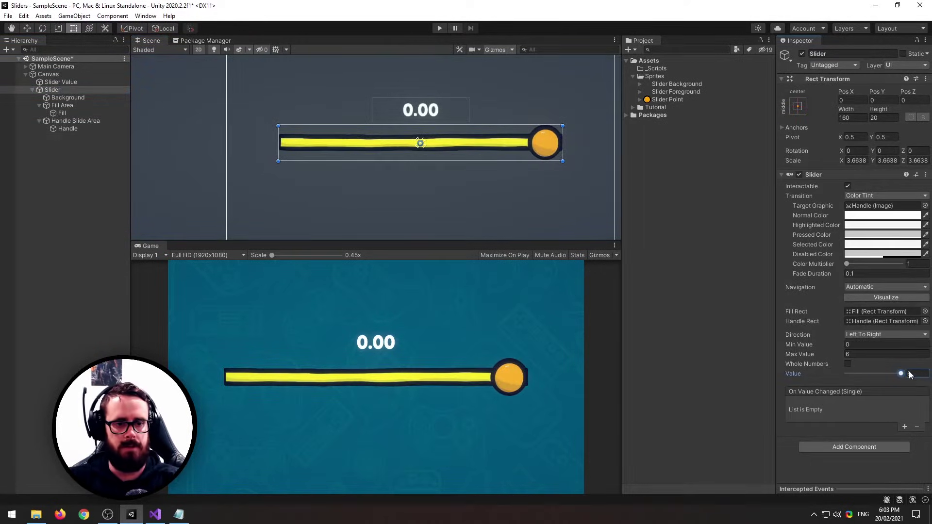
pyautogui.click(75, 121)
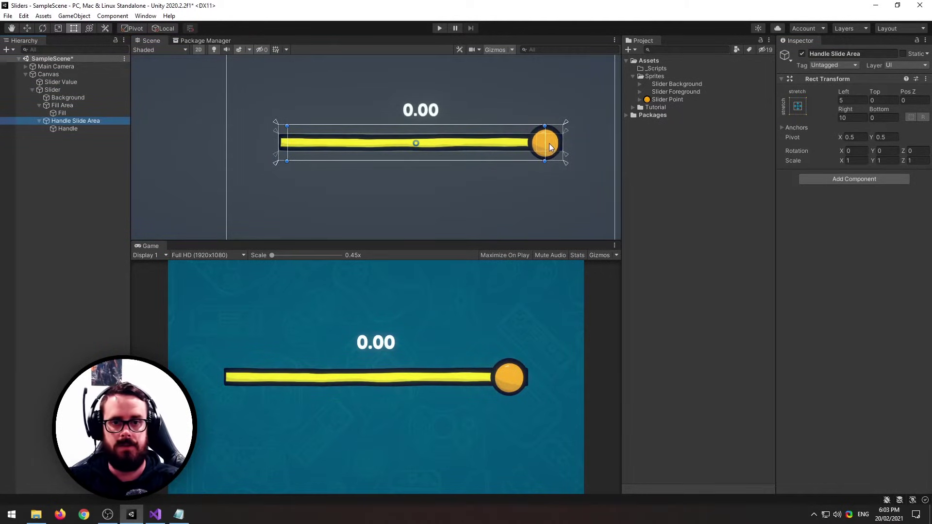
pyautogui.moveTo(545, 144); pyautogui.dragTo(553, 142)
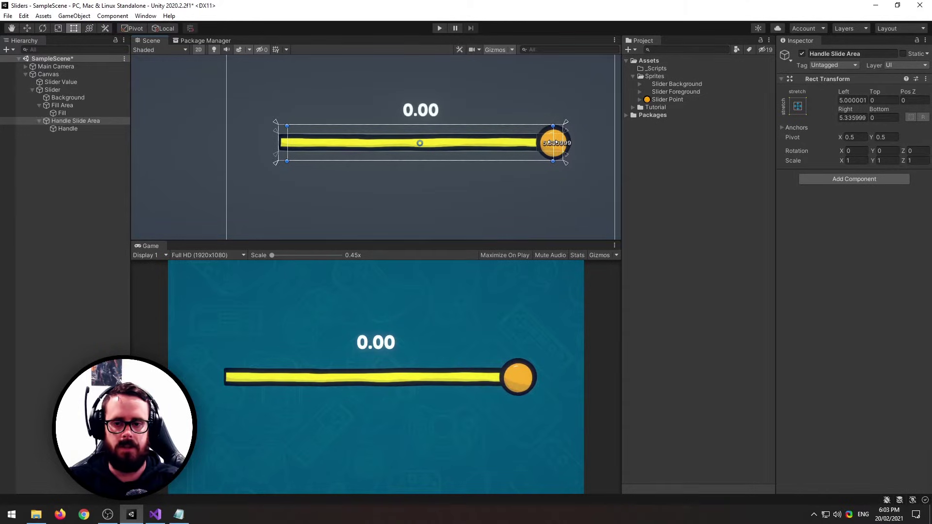
pyautogui.click(439, 29)
pyautogui.click(330, 375)
pyautogui.moveTo(329, 375); pyautogui.dragTo(408, 379)
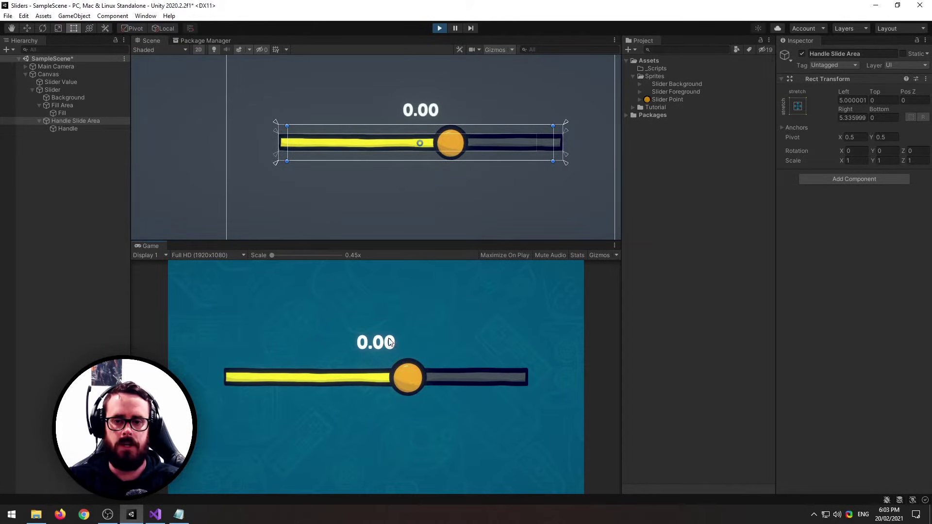
# Step: Leave play mode and create a C# script named SliderScript in the _Scripts folder
pyautogui.click(440, 28)
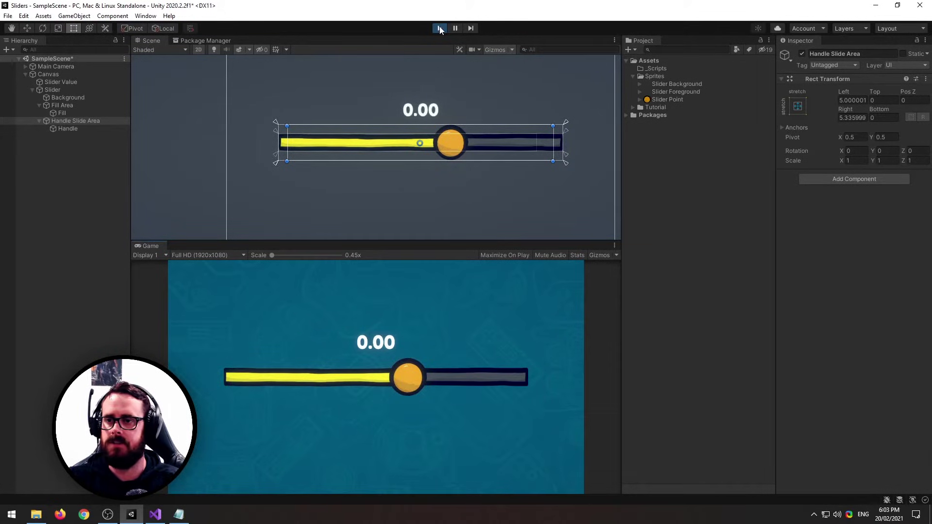
pyautogui.click(70, 90)
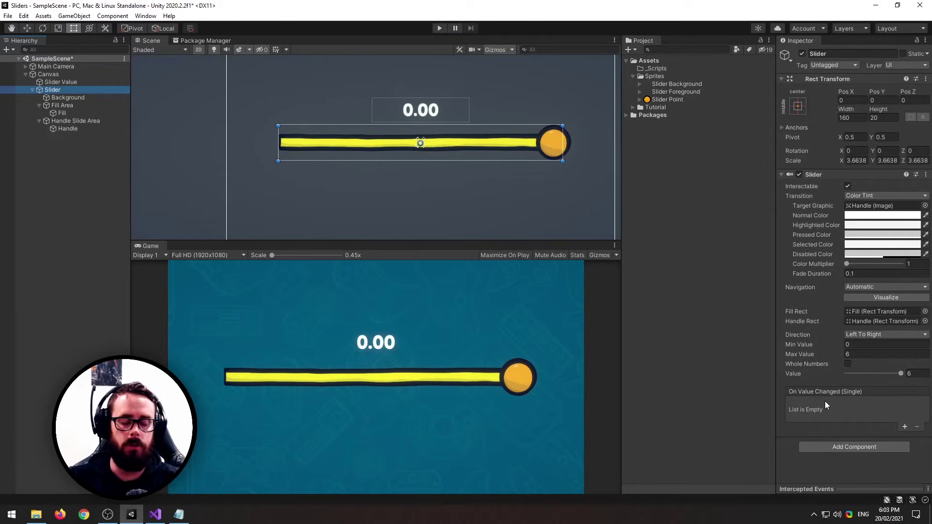
pyautogui.rightClick(659, 68)
pyautogui.moveTo(687, 71)
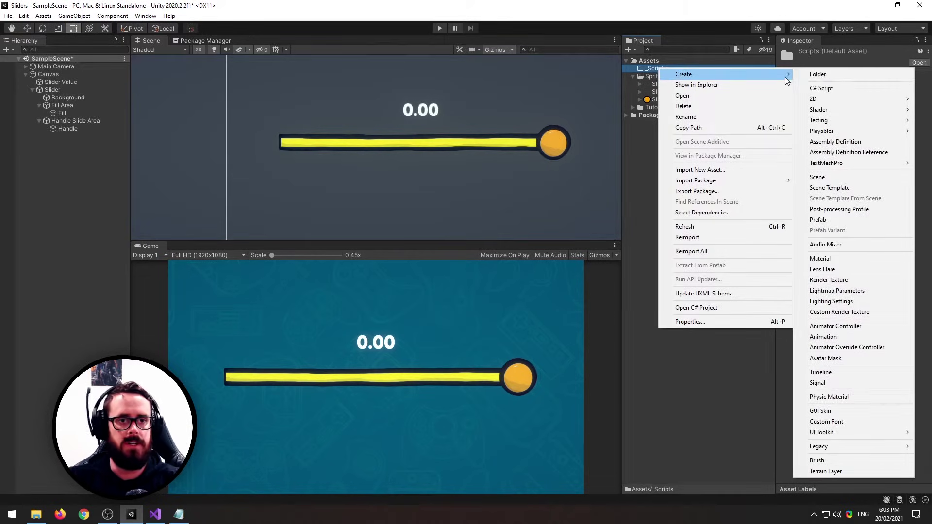
pyautogui.click(825, 87)
pyautogui.write('Slid')
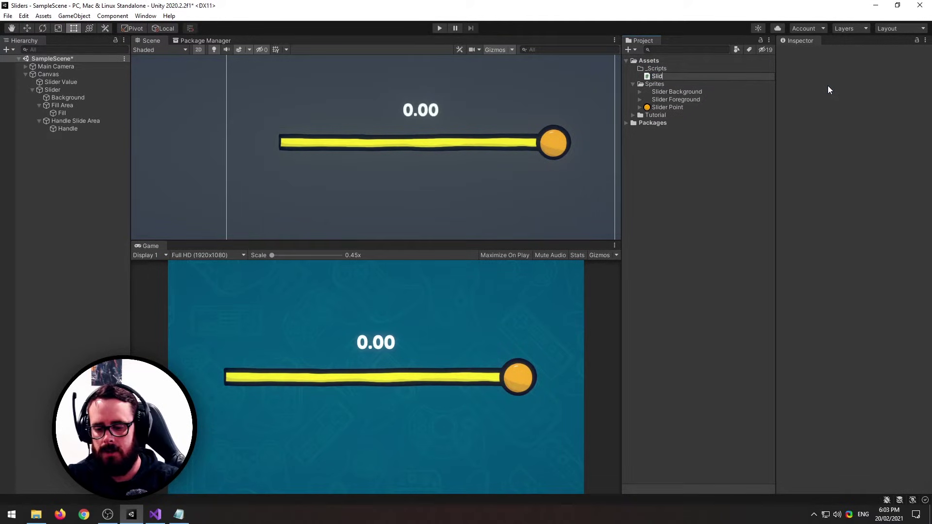
pyautogui.write('erScript')
pyautogui.press('Return')
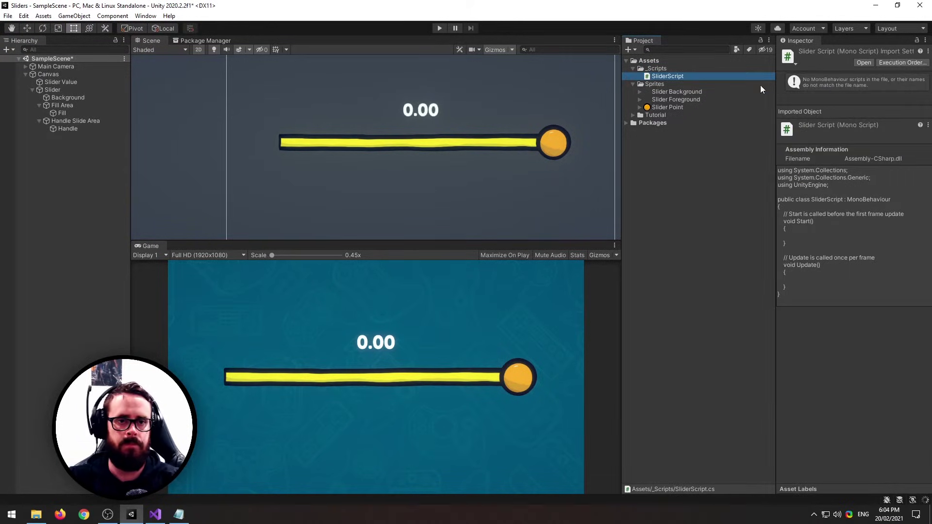
# Step: Open SliderScript and declare a [SerializeField] private Slider _slider field
pyautogui.doubleClick(677, 75)
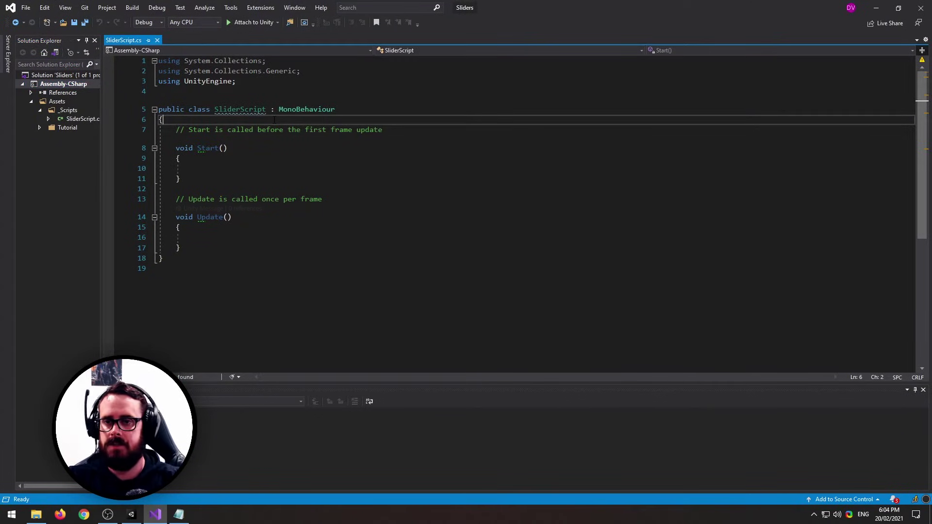
pyautogui.press('Return')
pyautogui.write('[SerializeField] ')
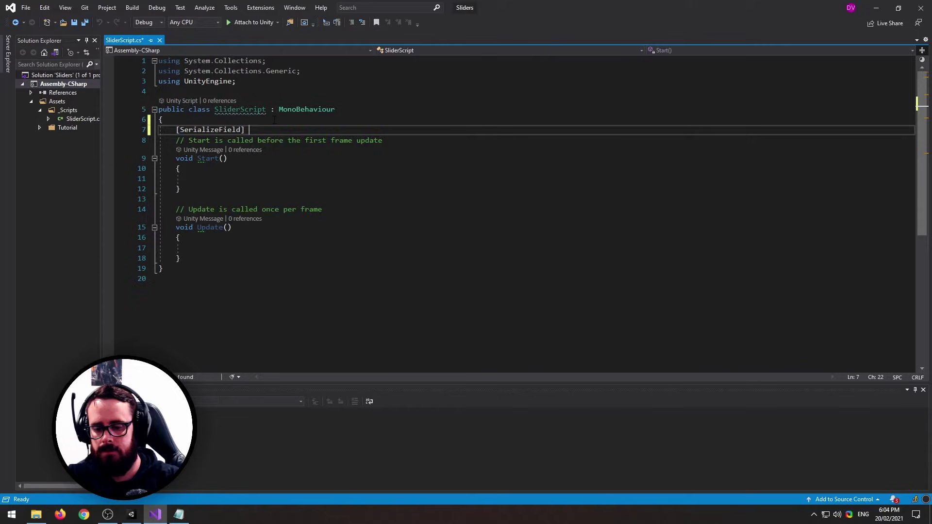
pyautogui.write('private slider')
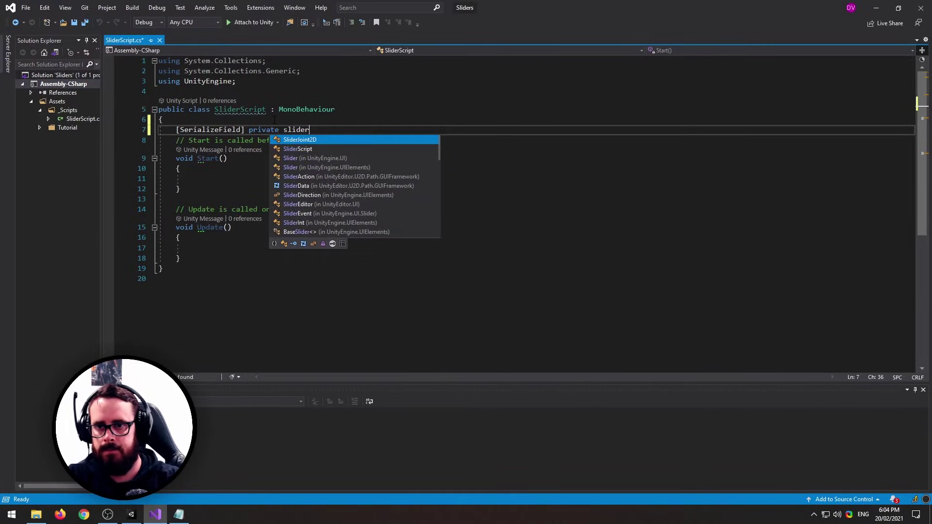
pyautogui.press('Down')
pyautogui.press('Down')
pyautogui.press('Tab')
pyautogui.write('_slider;')
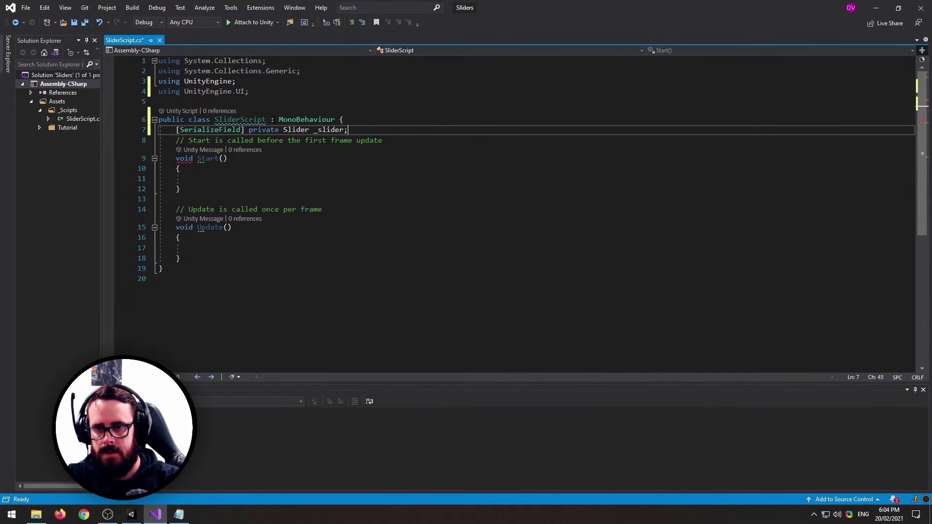
pyautogui.press('Return')
# Step: Declare a [SerializeField] private TextMeshProUGUI _sliderText field, importing TMPro, and save
pyautogui.write('[s')
pyautogui.press('Tab')
pyautogui.write('] ')
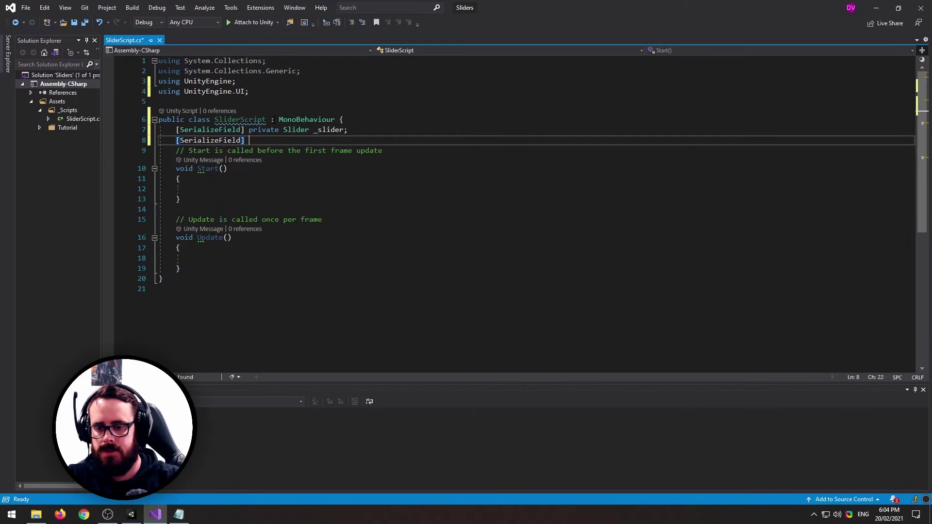
pyautogui.write('private textmh')
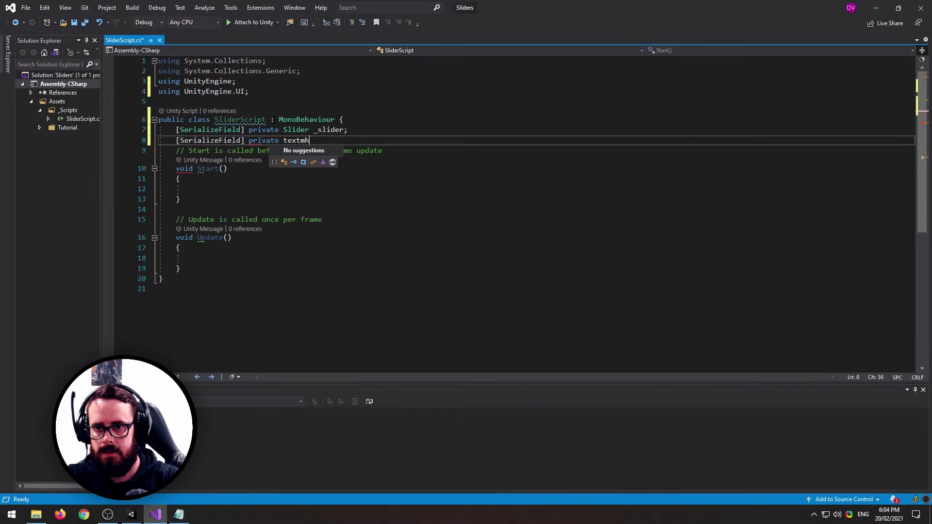
pyautogui.press('BackSpace')
pyautogui.write('esh')
pyautogui.press('Escape')
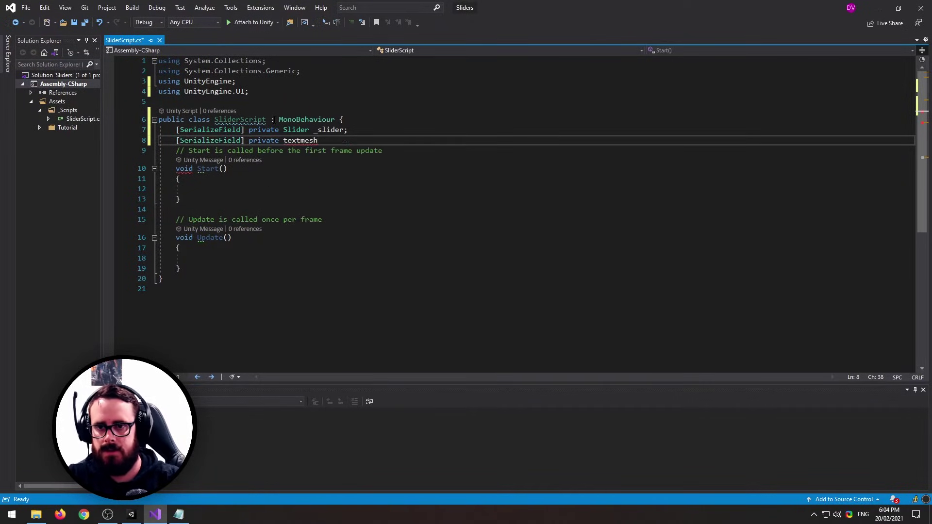
pyautogui.hotkey('ctrl', 'space')
pyautogui.write('_sli')
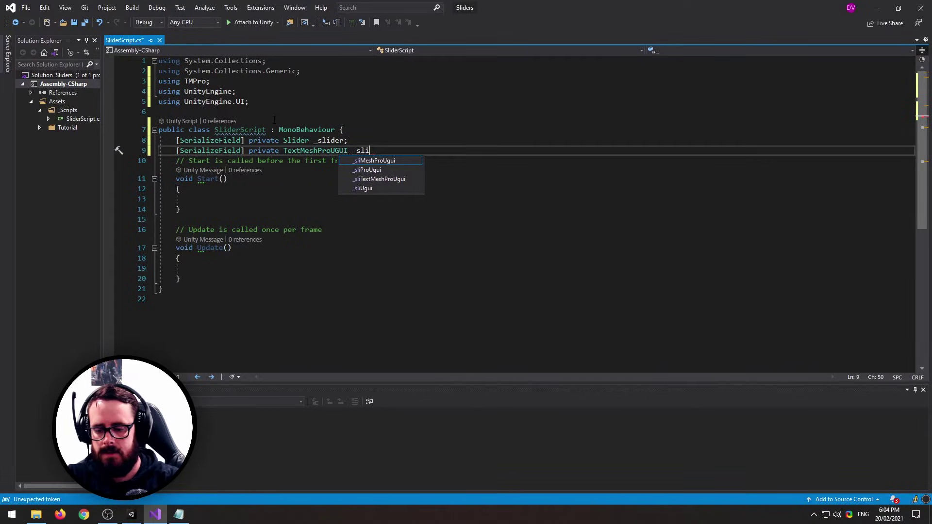
pyautogui.write('derText;')
pyautogui.press('Home')
pyautogui.press('Return')
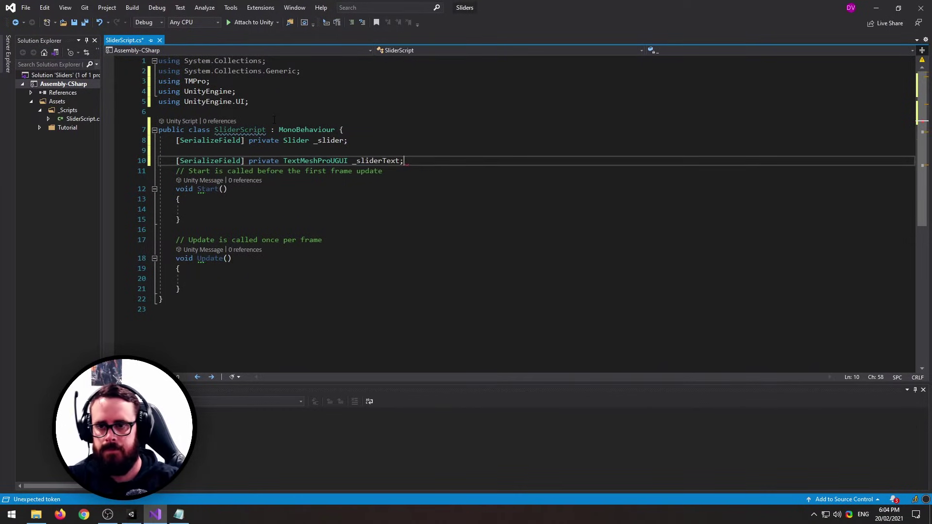
pyautogui.press('Down')
pyautogui.press('Down')
pyautogui.press('Down')
pyautogui.press('Down')
pyautogui.hotkey('ctrl', 's')
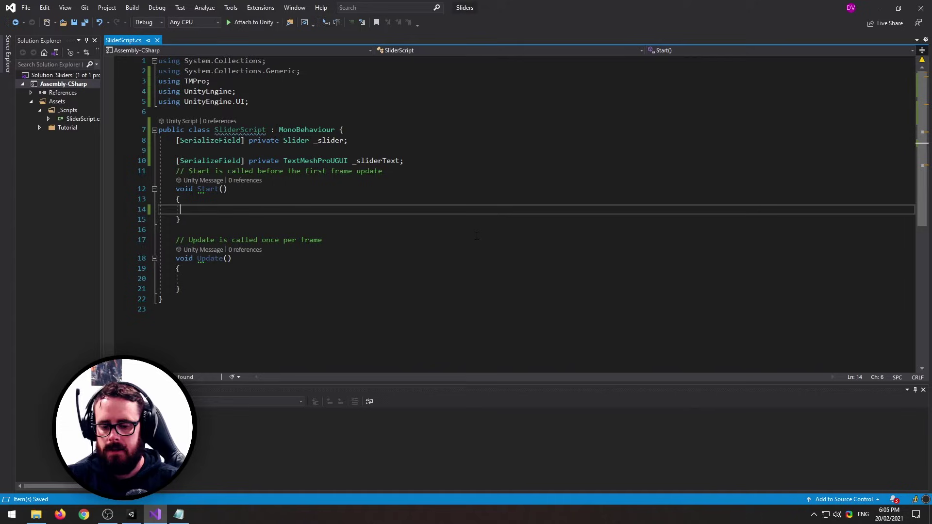
# Step: In Start, add an onValueChanged listener setting _sliderText.text to v.ToString("0.00")
pyautogui.write('_sli')
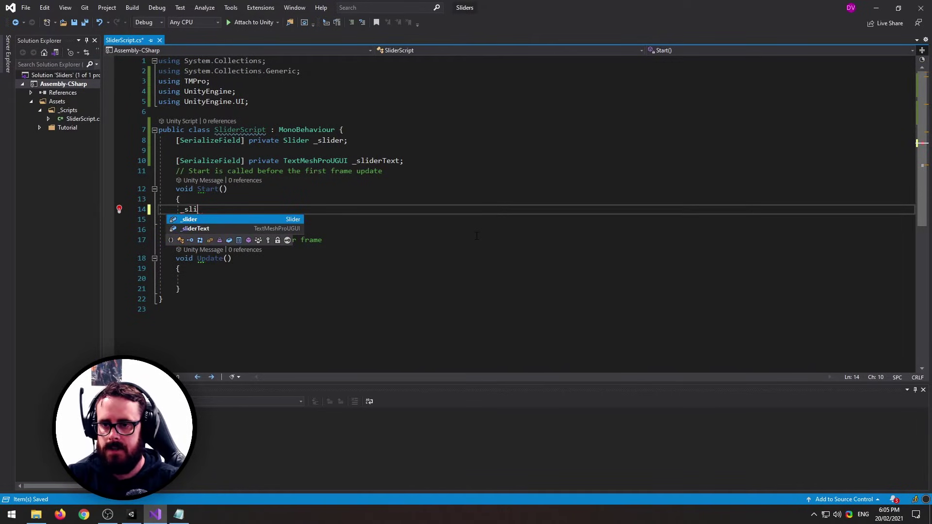
pyautogui.write('der.')
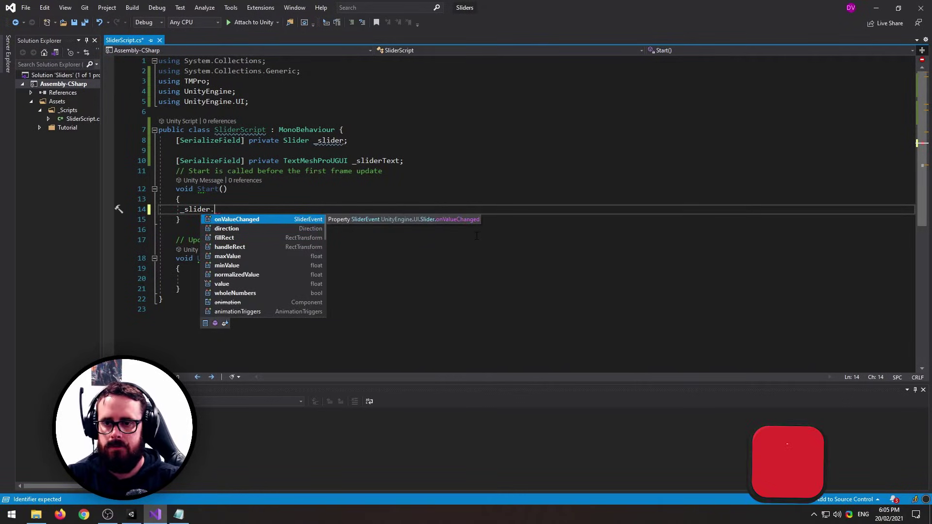
pyautogui.press('Tab')
pyautogui.write('.')
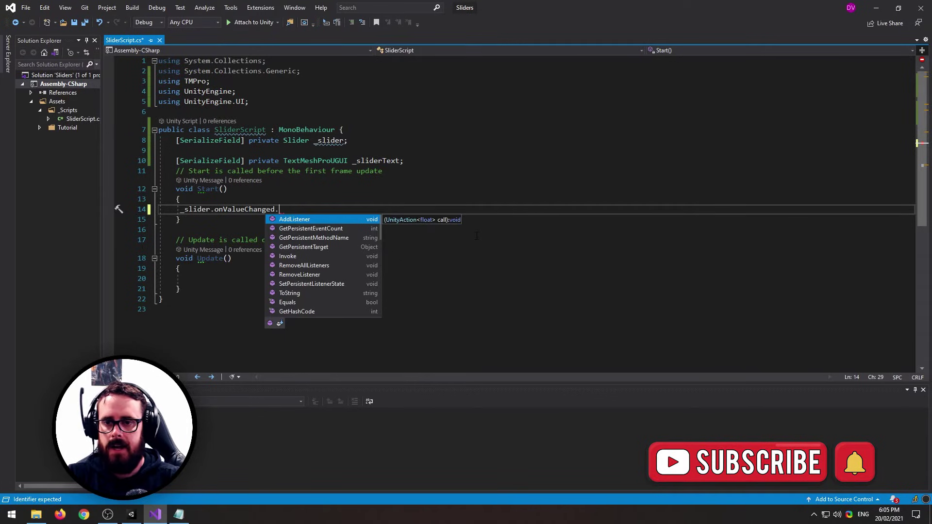
pyautogui.press('Tab')
pyautogui.write('();')
pyautogui.press('Left')
pyautogui.press('Left')
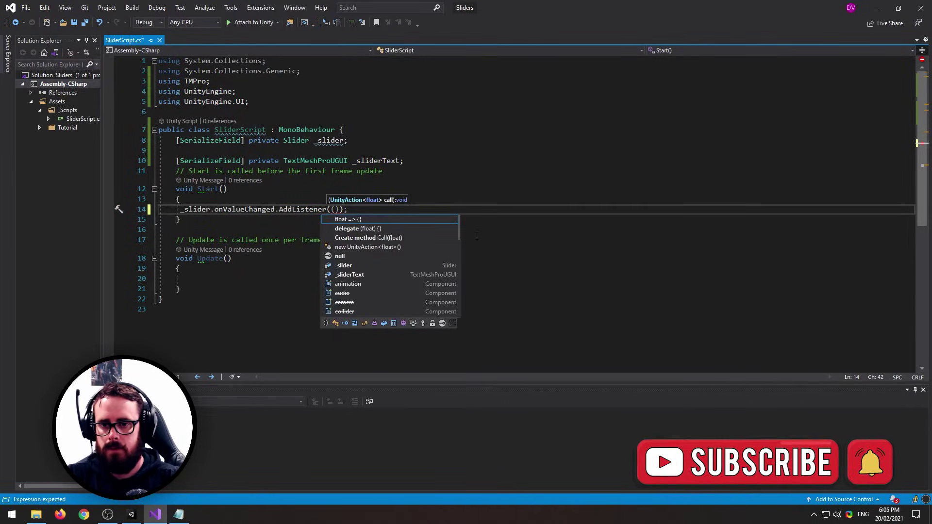
pyautogui.write('v) ')
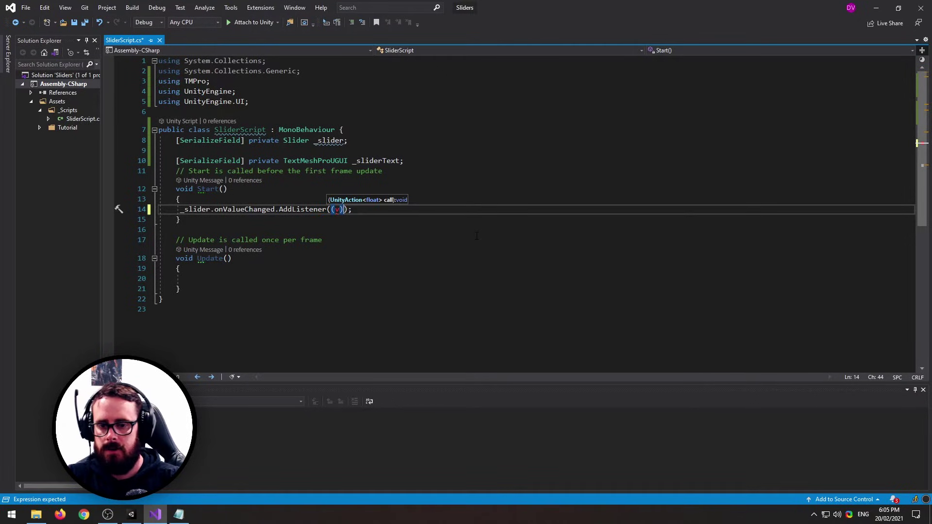
pyautogui.write('=> {')
pyautogui.press('Return')
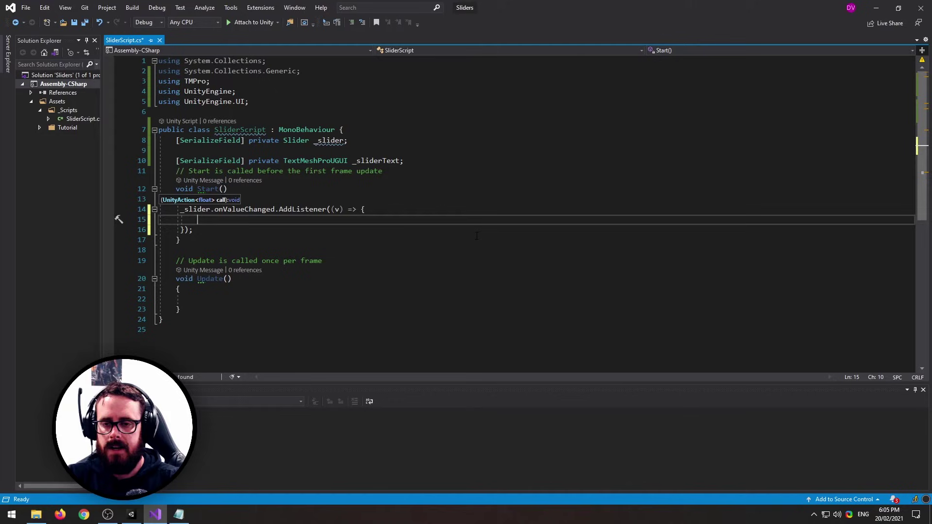
pyautogui.write('_')
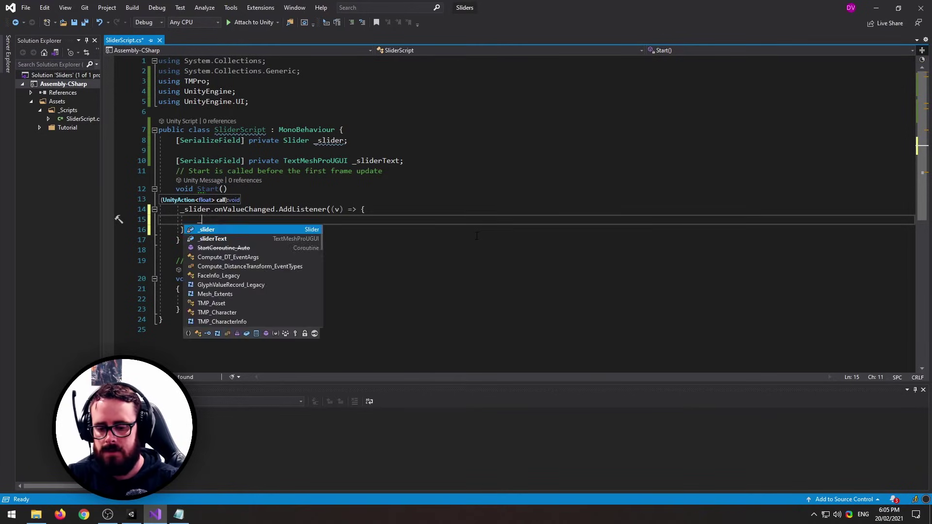
pyautogui.write('sliderText.text')
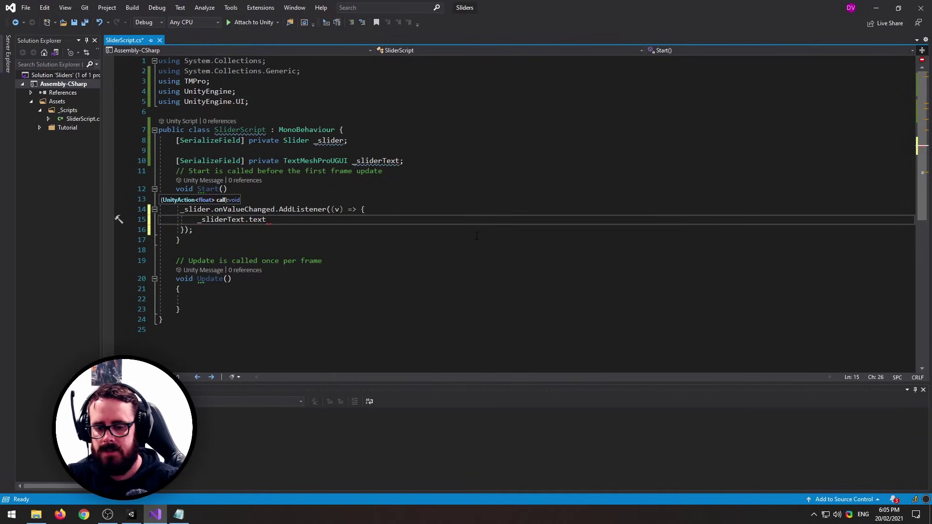
pyautogui.write(' = v.to')
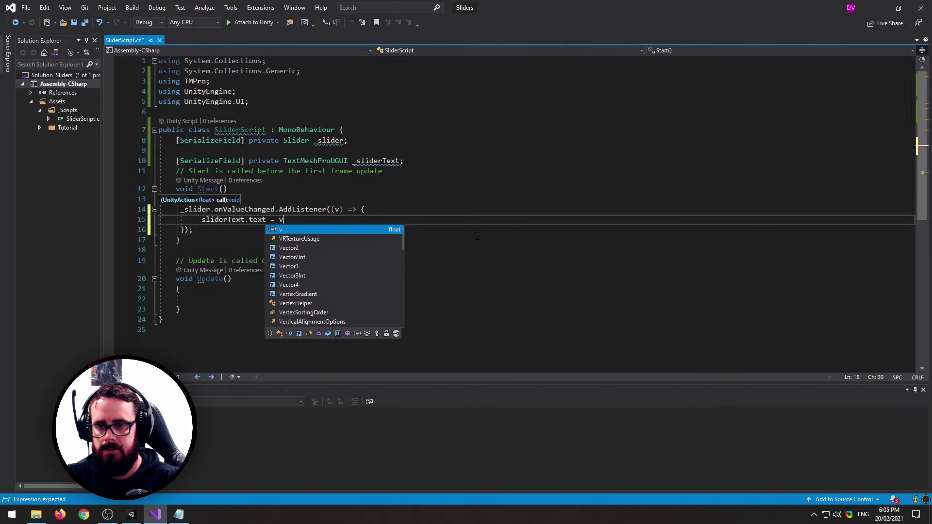
pyautogui.write('"0.0')
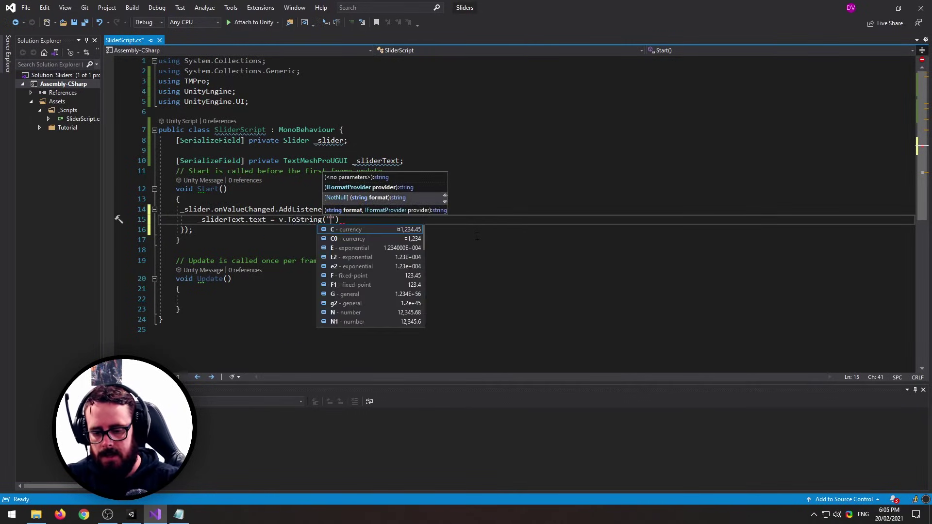
pyautogui.write('0")')
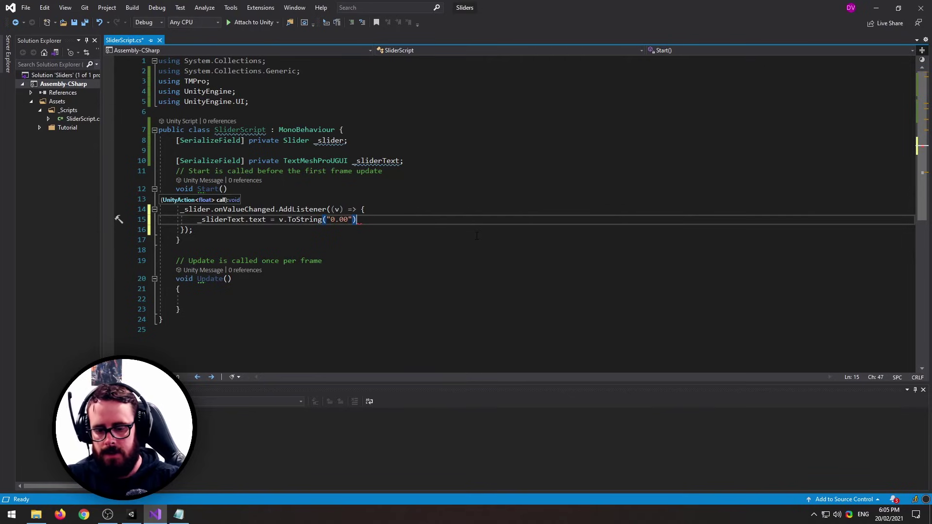
pyautogui.click(477, 236)
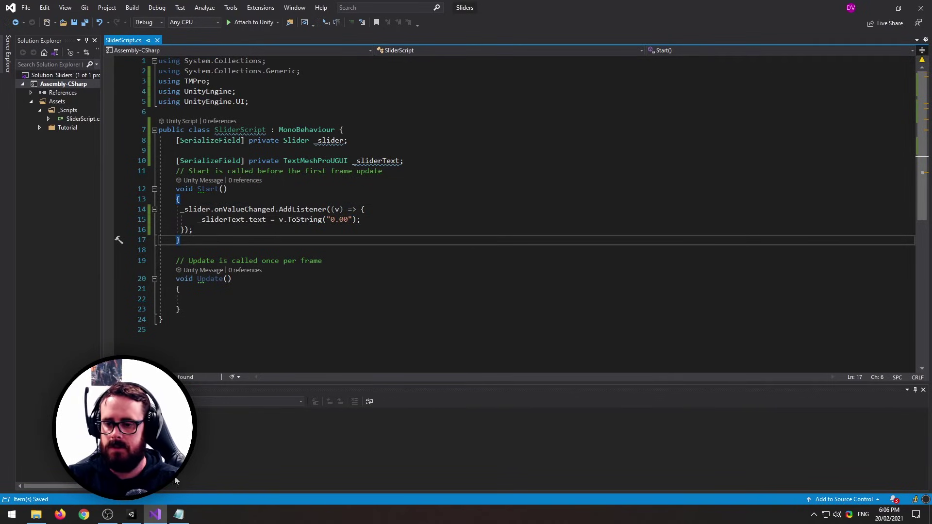
# Step: Attach SliderScript to the Slider, assign the Slider and Slider Value fields, and playtest to 6.00
pyautogui.click(131, 514)
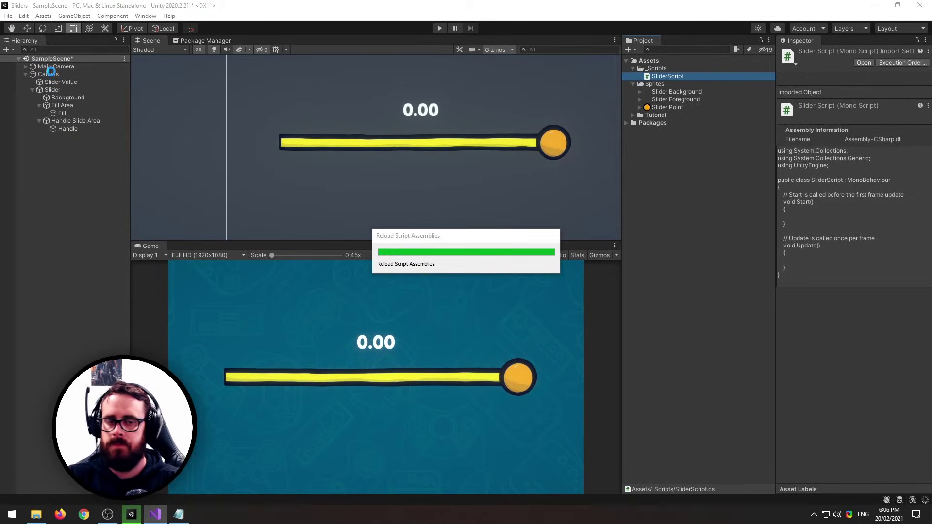
pyautogui.click(57, 90)
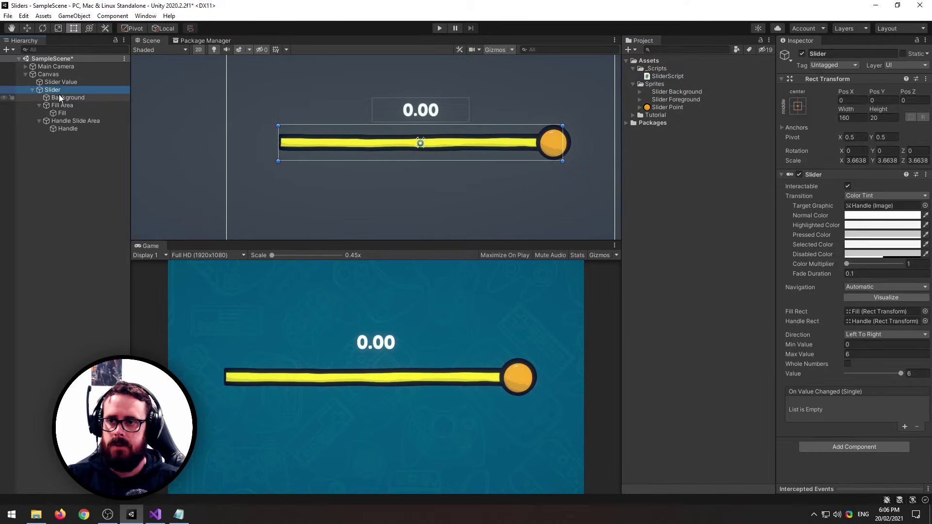
pyautogui.moveTo(659, 77); pyautogui.dragTo(832, 466)
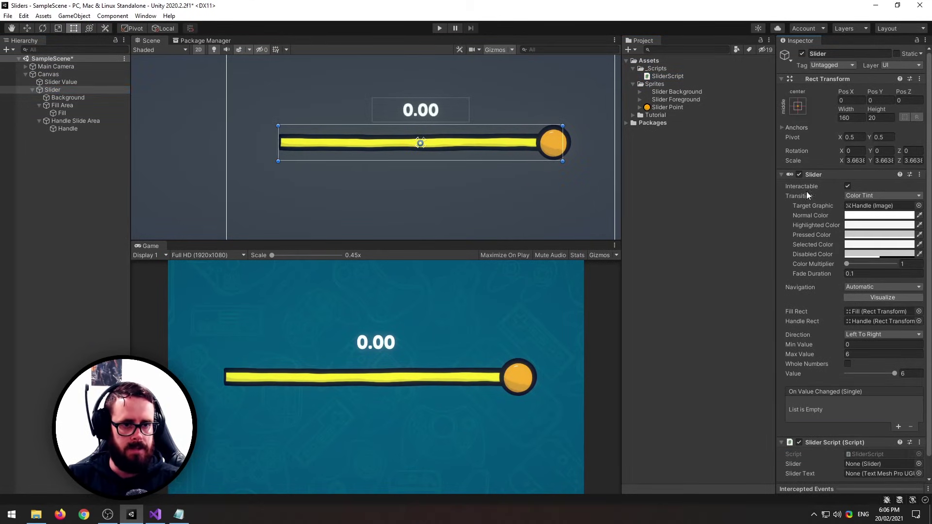
pyautogui.moveTo(814, 175); pyautogui.dragTo(875, 466)
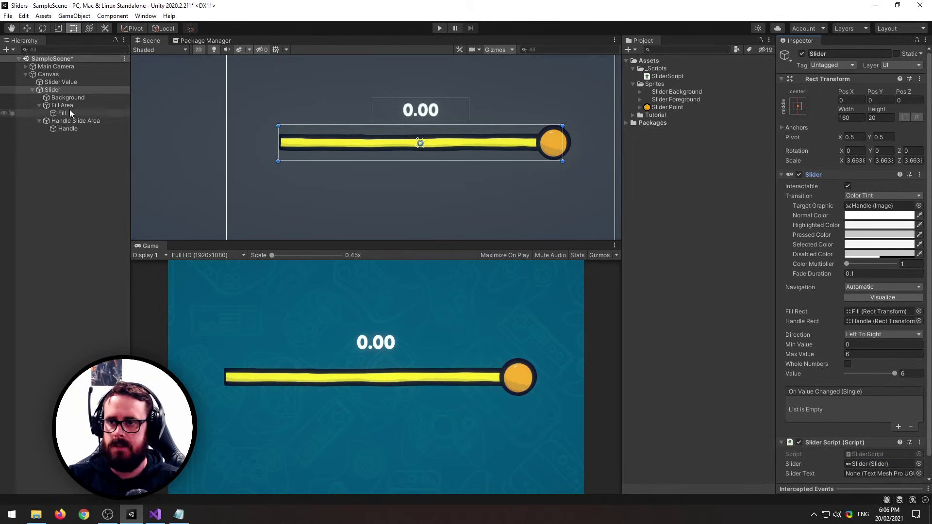
pyautogui.moveTo(60, 80); pyautogui.dragTo(875, 455)
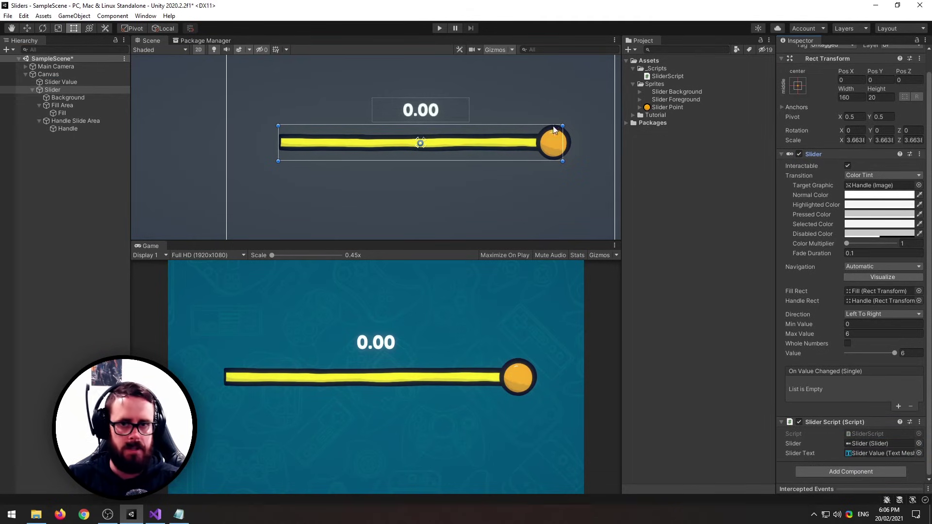
pyautogui.click(440, 28)
pyautogui.moveTo(516, 377); pyautogui.dragTo(538, 382)
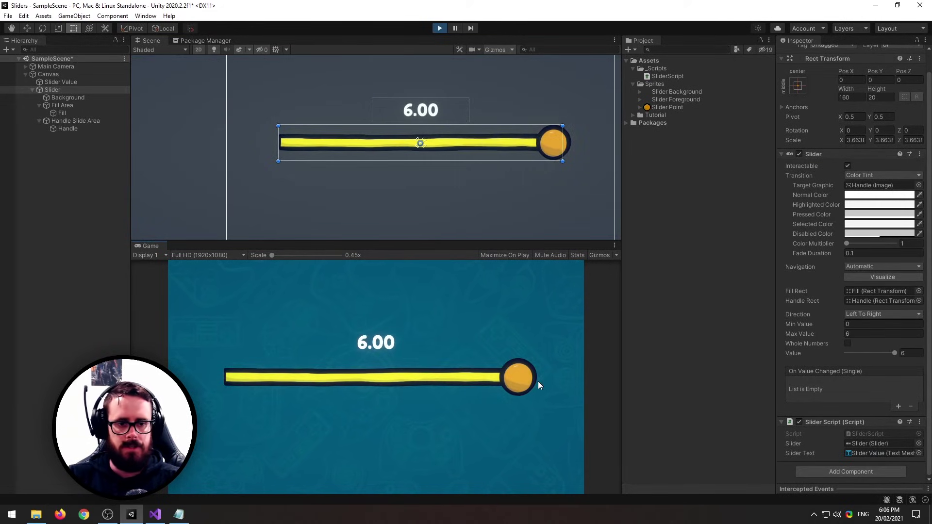